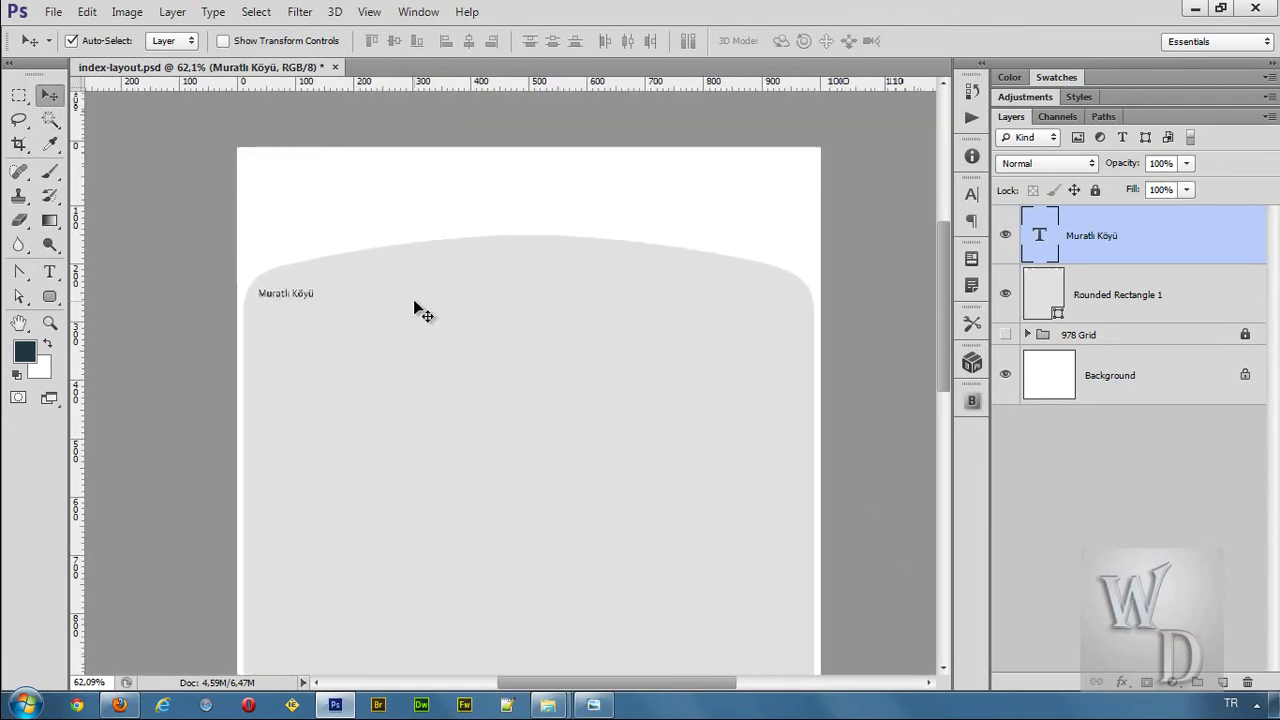
Step: Check the document's pixel dimensions in Image Size and leave them as they are
left_click(127, 12)
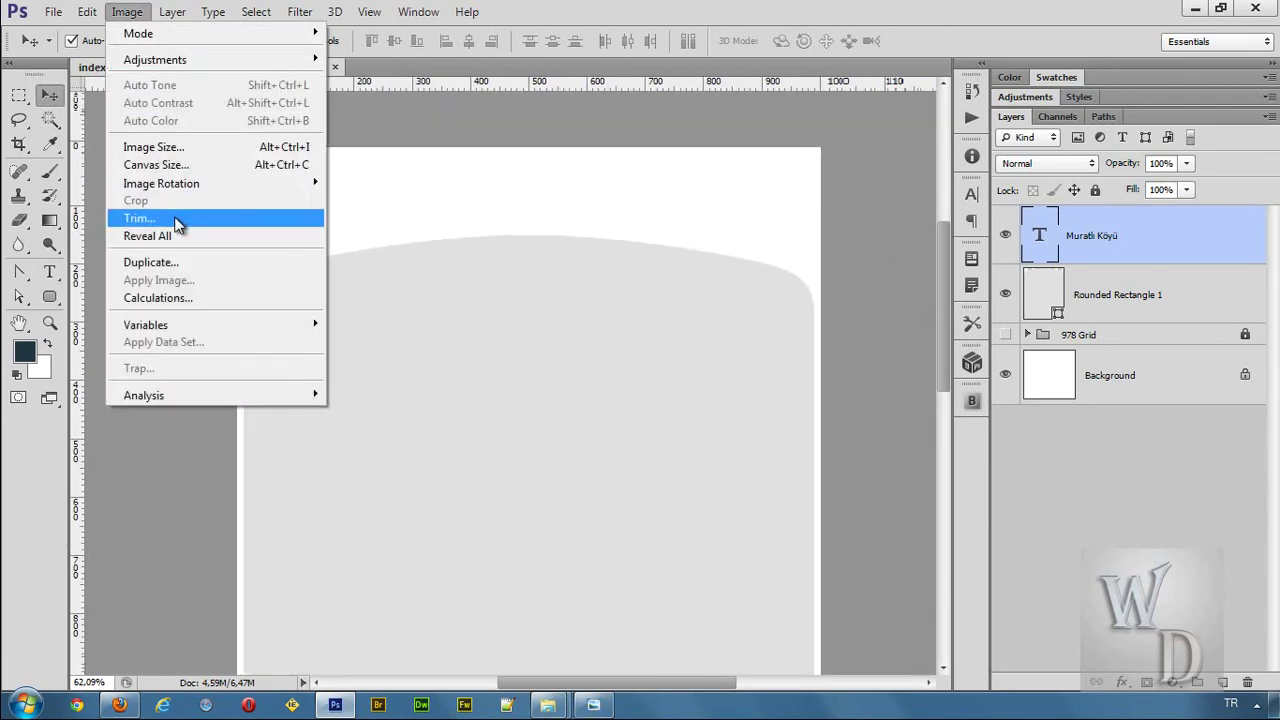
left_click(158, 147)
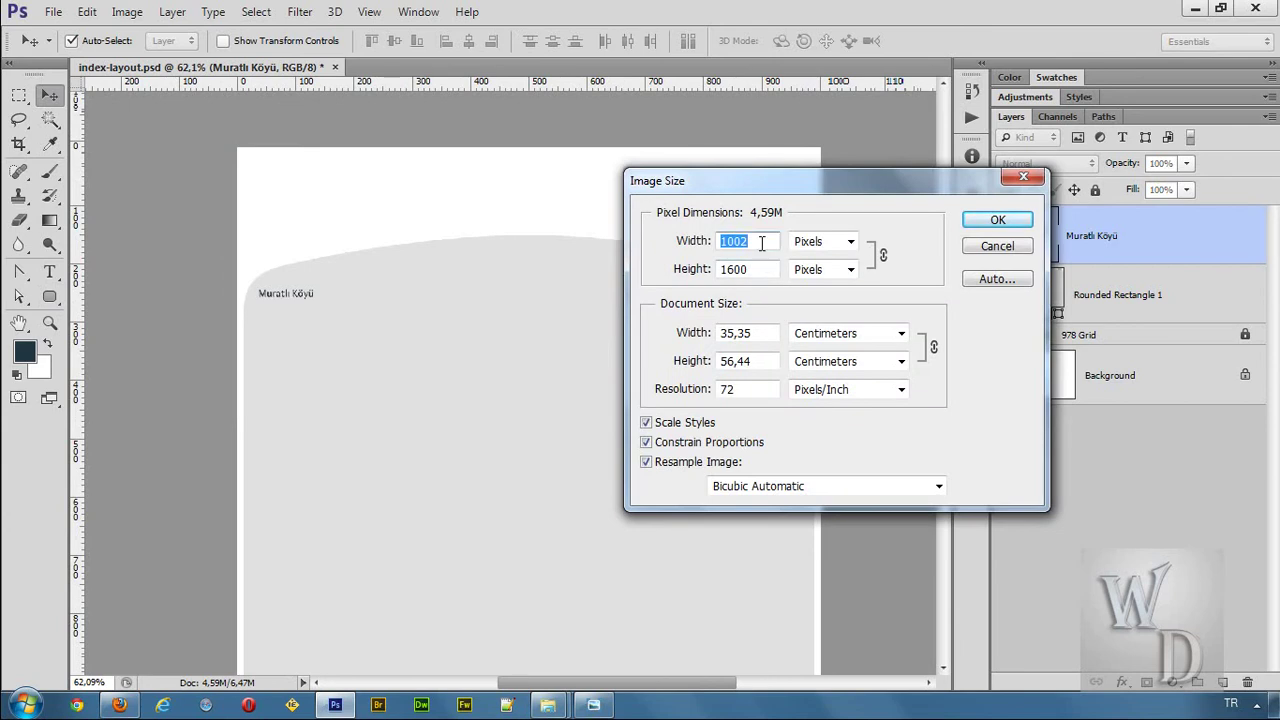
key("Escape")
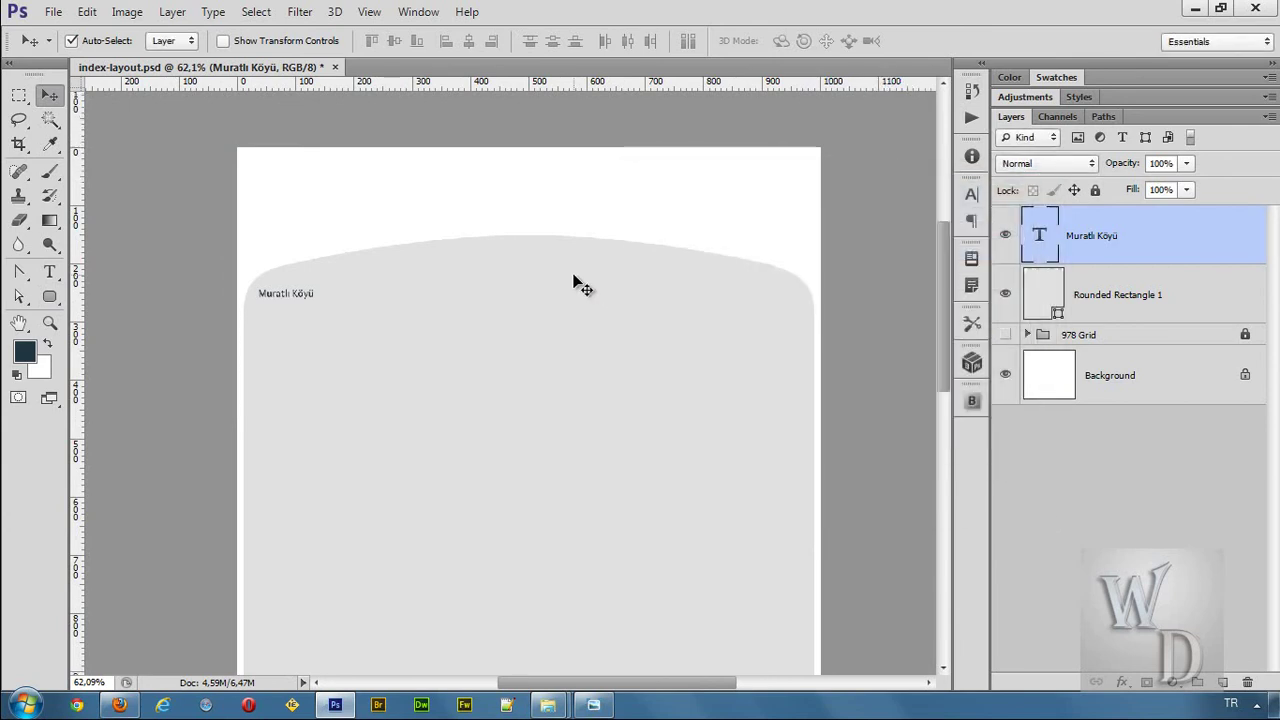
Step: Show the guides and make a rectangular selection of the margin between the canvas's left edge and the first guide
key("ctrl+semicolon")
scroll(837, 288, "up", 2)
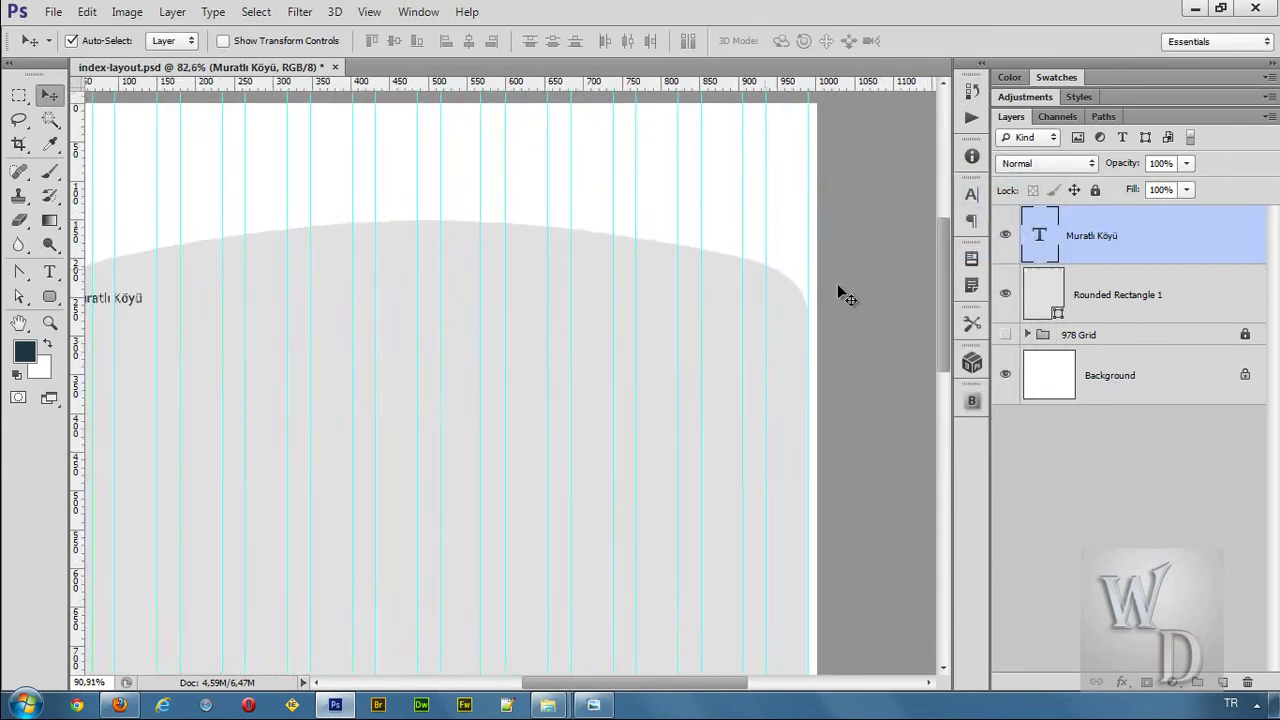
scroll(380, 330, "left", 5)
scroll(232, 293, "up", 3)
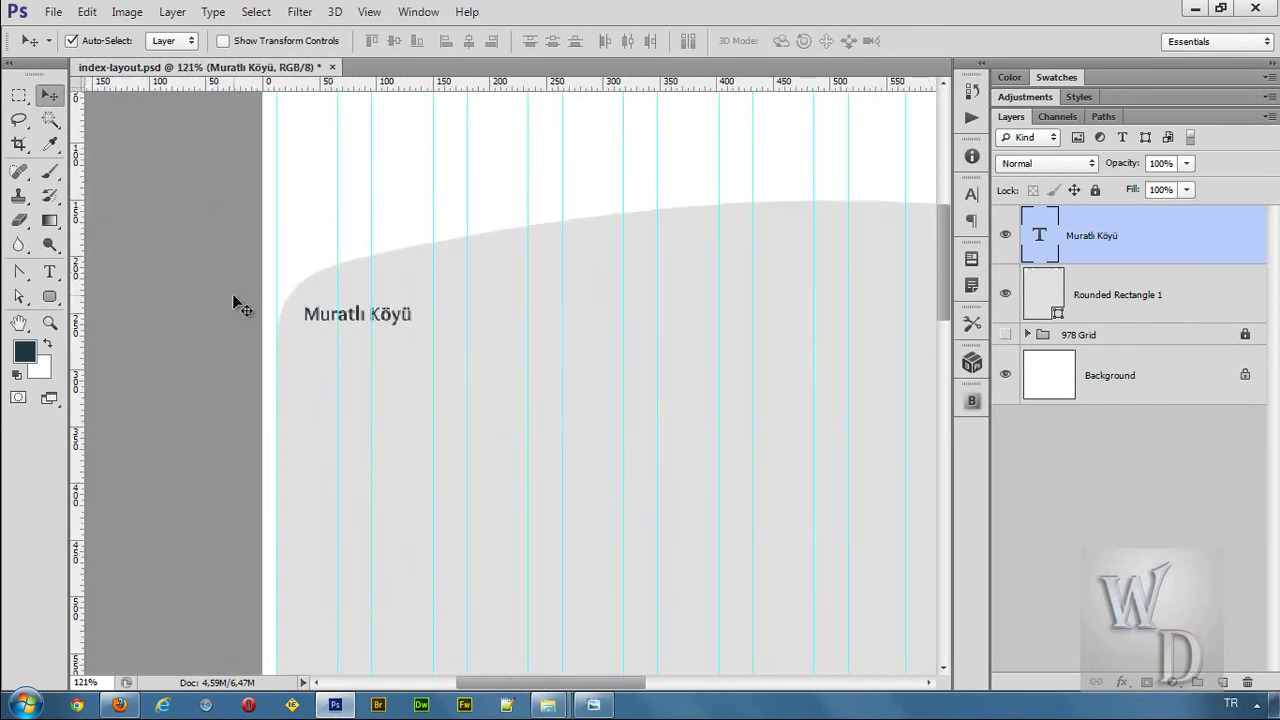
left_click(18, 95)
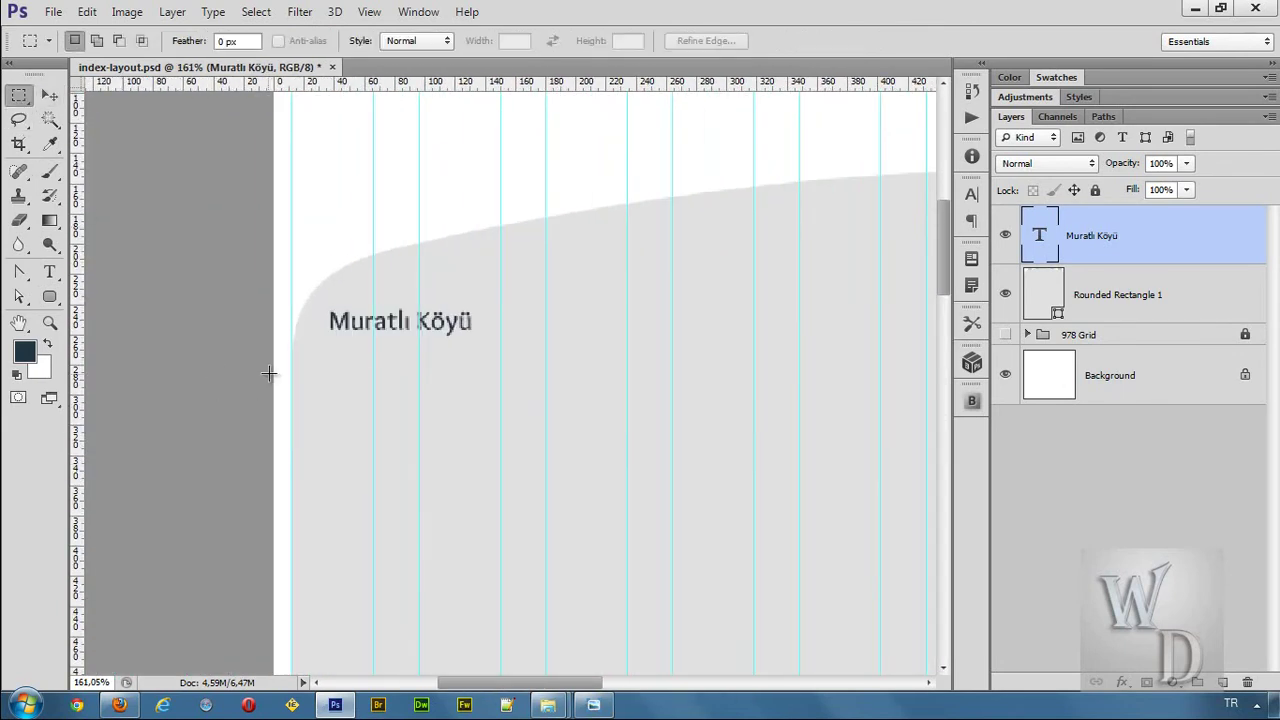
left_click_drag(271, 372, 291, 417)
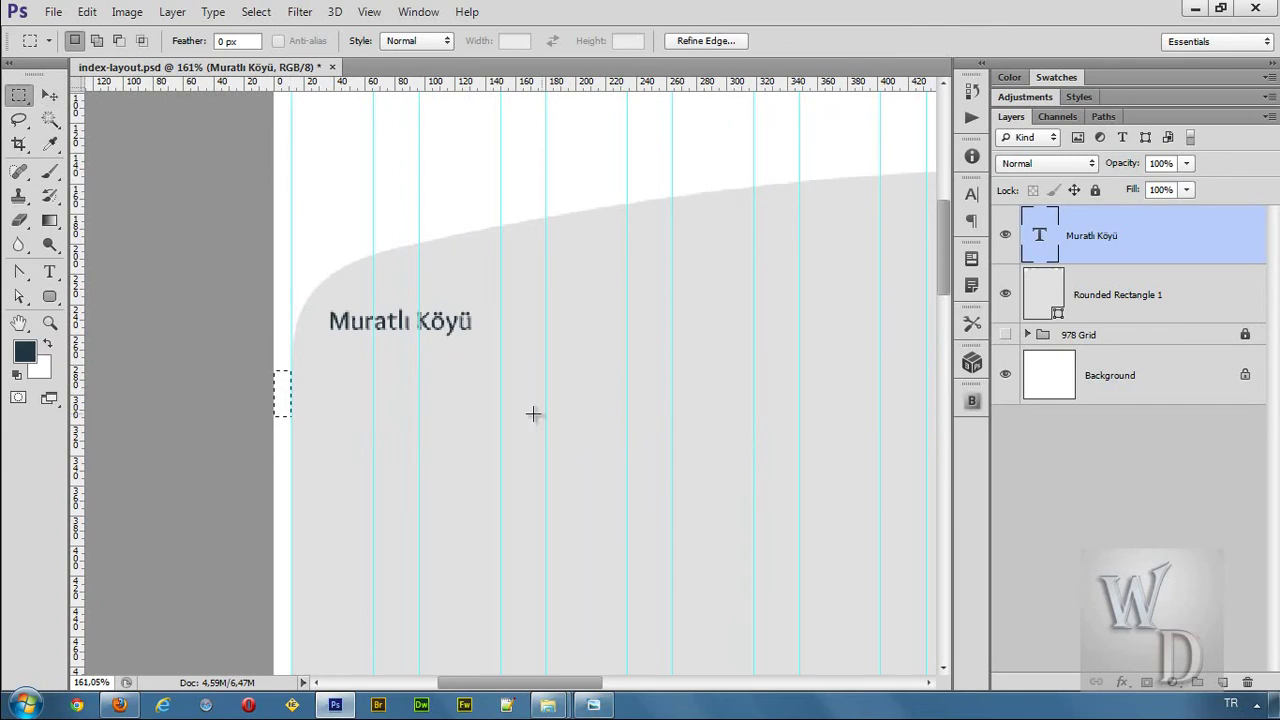
Step: Select the matching margin strip between the last guide and the canvas's right edge, and clear the selection
left_click_drag(747, 413, 126, 417)
left_click_drag(617, 437, 206, 469)
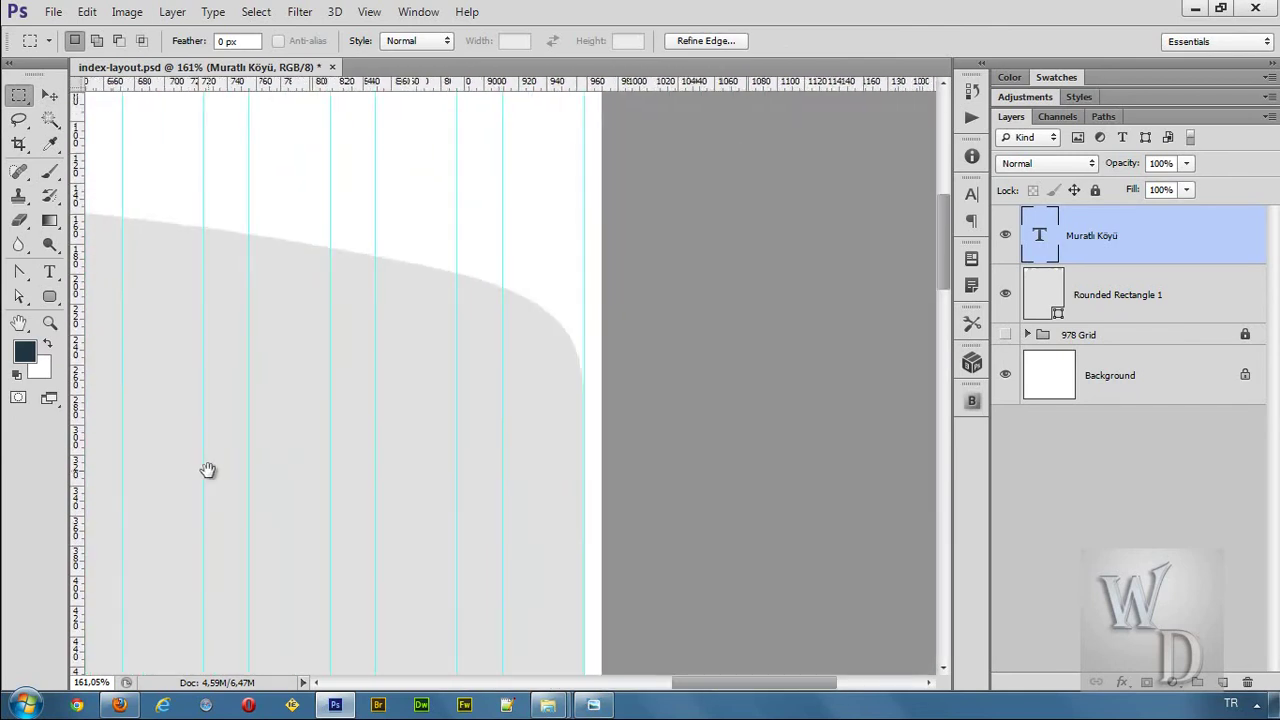
left_click_drag(601, 416, 580, 460)
key("ctrl+h")
key("ctrl+h")
key("ctrl+d")
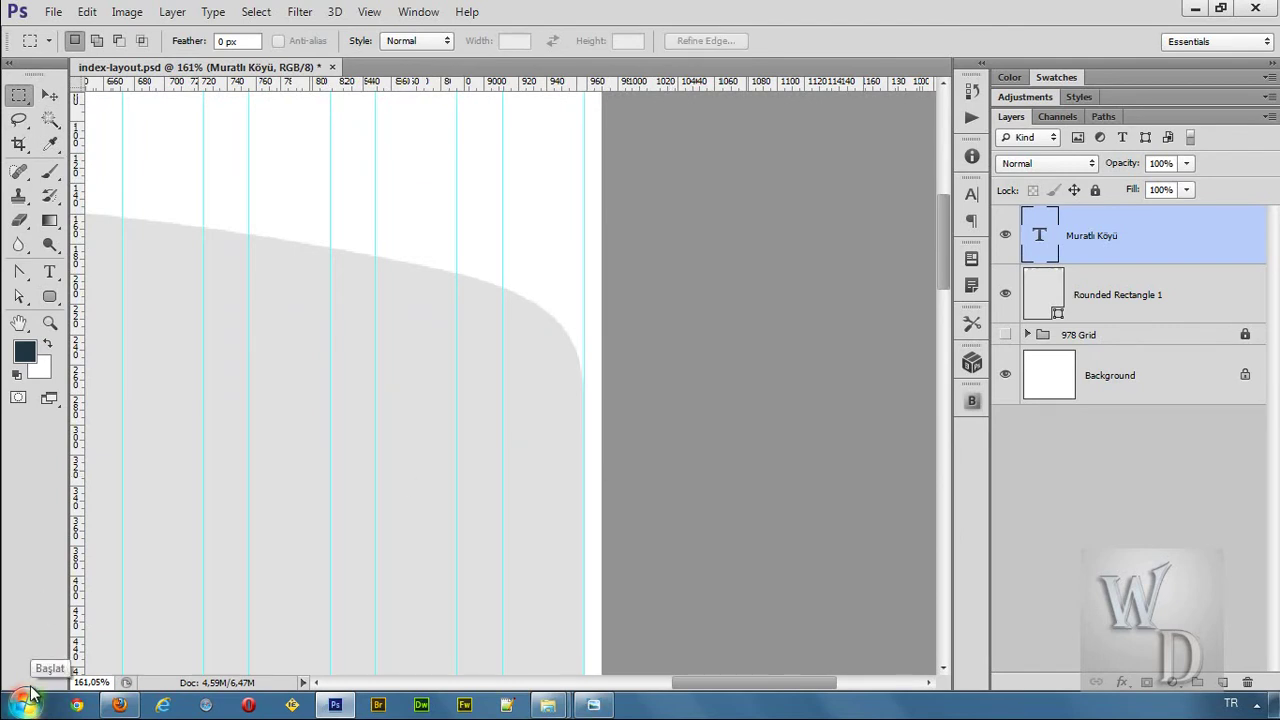
Step: Calculate 978+24 in the Windows calculator and close it
key("super+r")
key("Return")
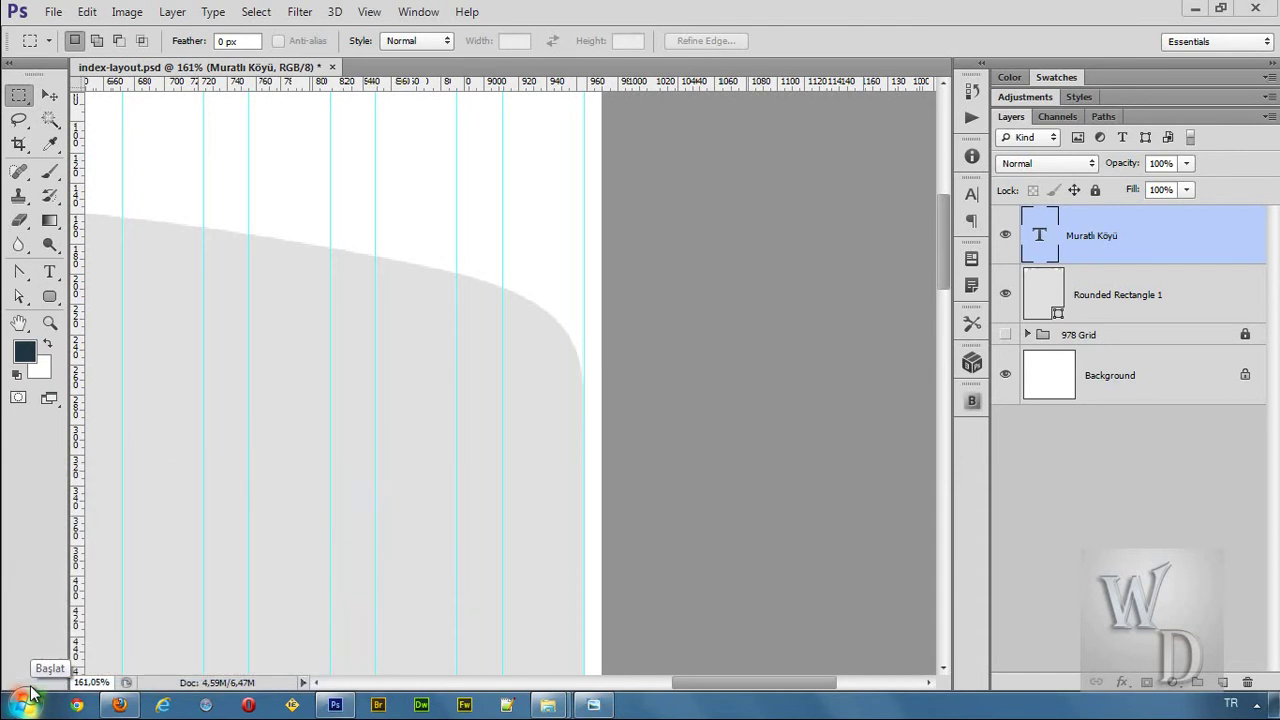
type("978+24")
key("Return")
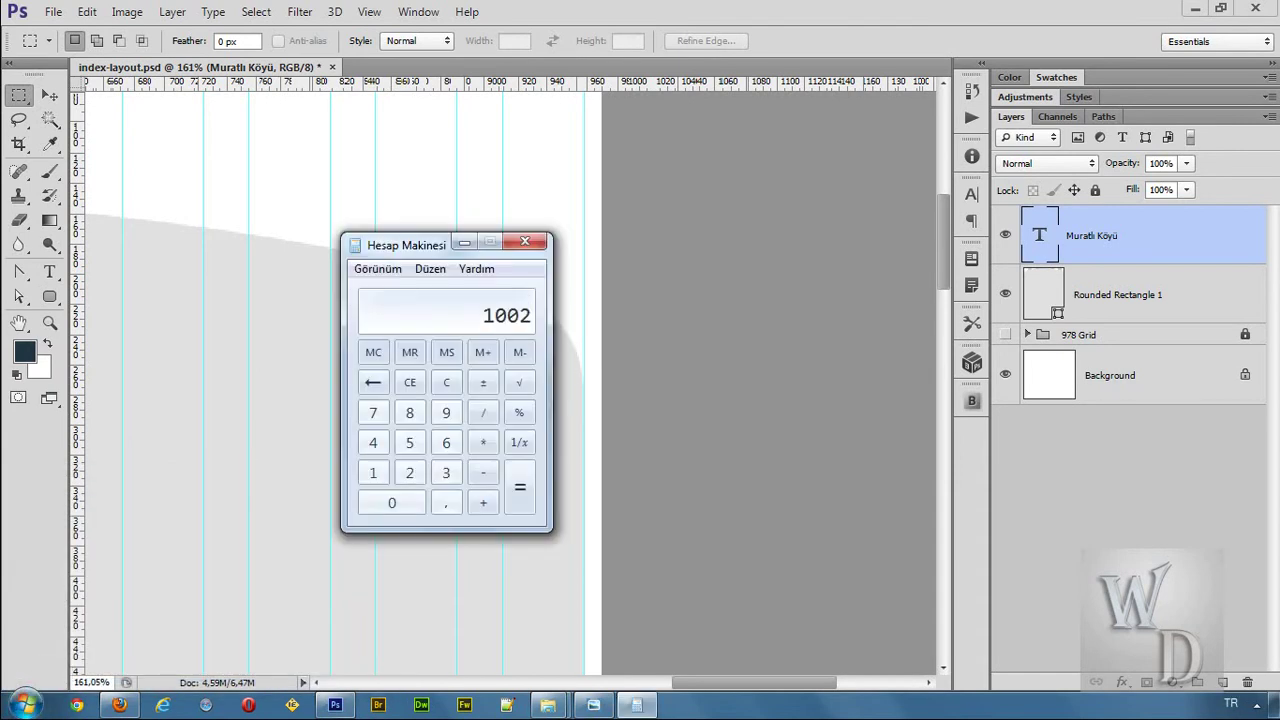
left_click(527, 241)
key("ctrl+minus")
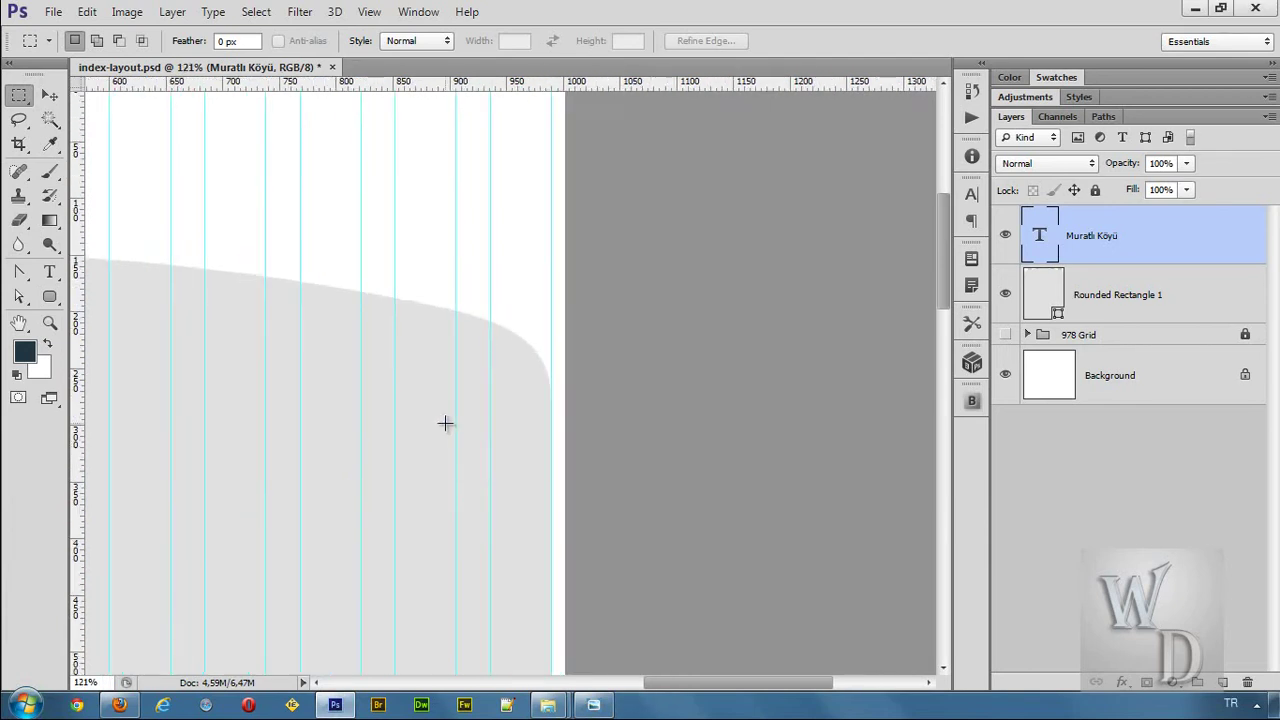
scroll(337, 433, "down", 3)
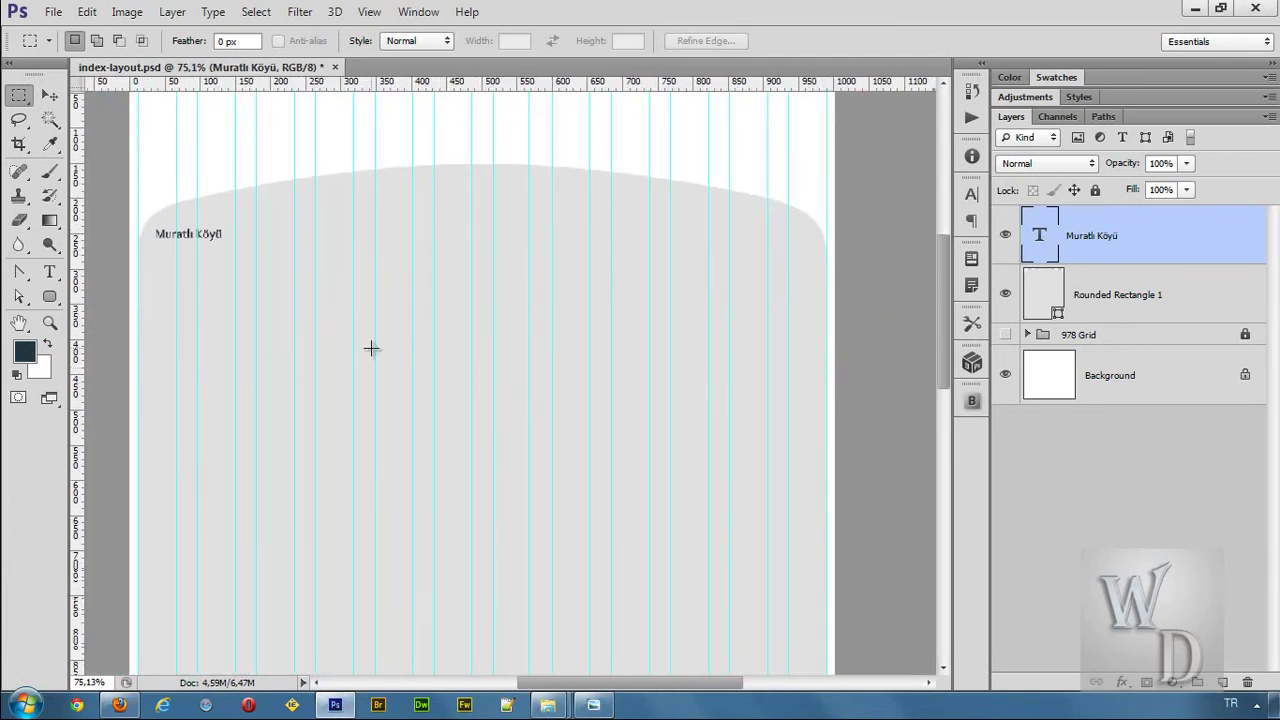
left_click(126, 12)
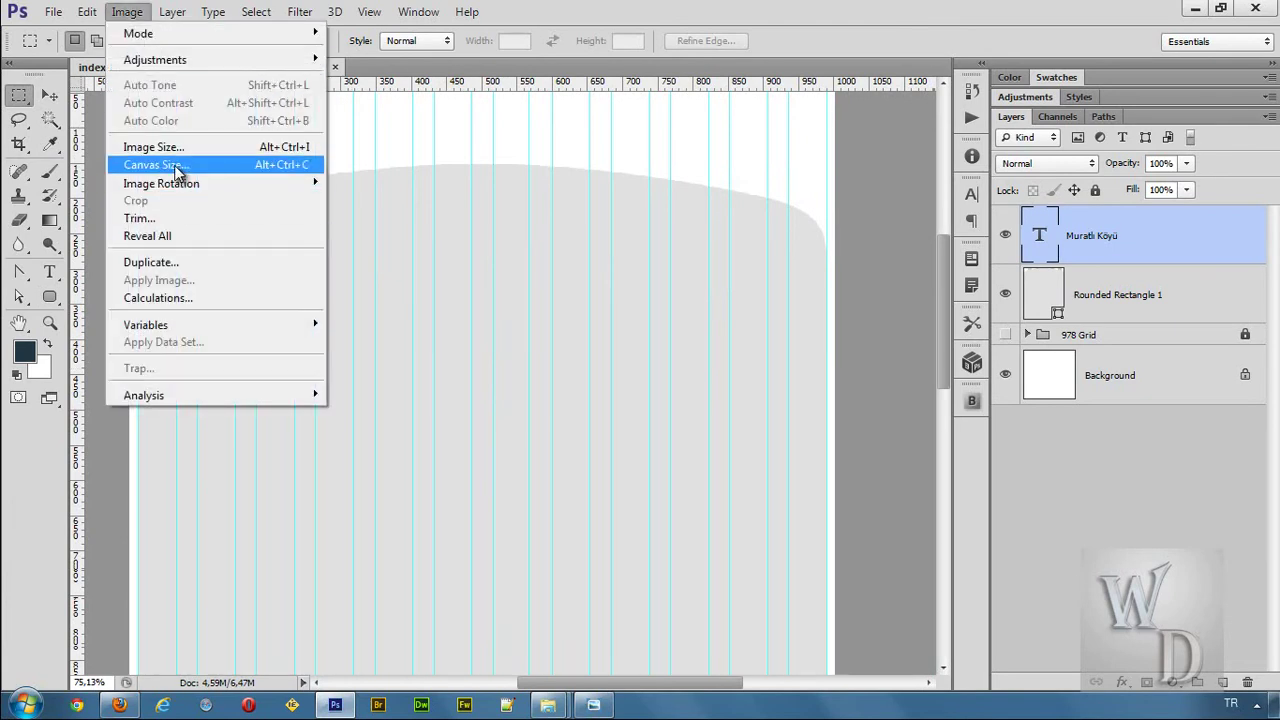
left_click(178, 168)
left_click(797, 189)
Step: Set the canvas width to 1920 pixels, keeping the centre anchor
left_click(127, 12)
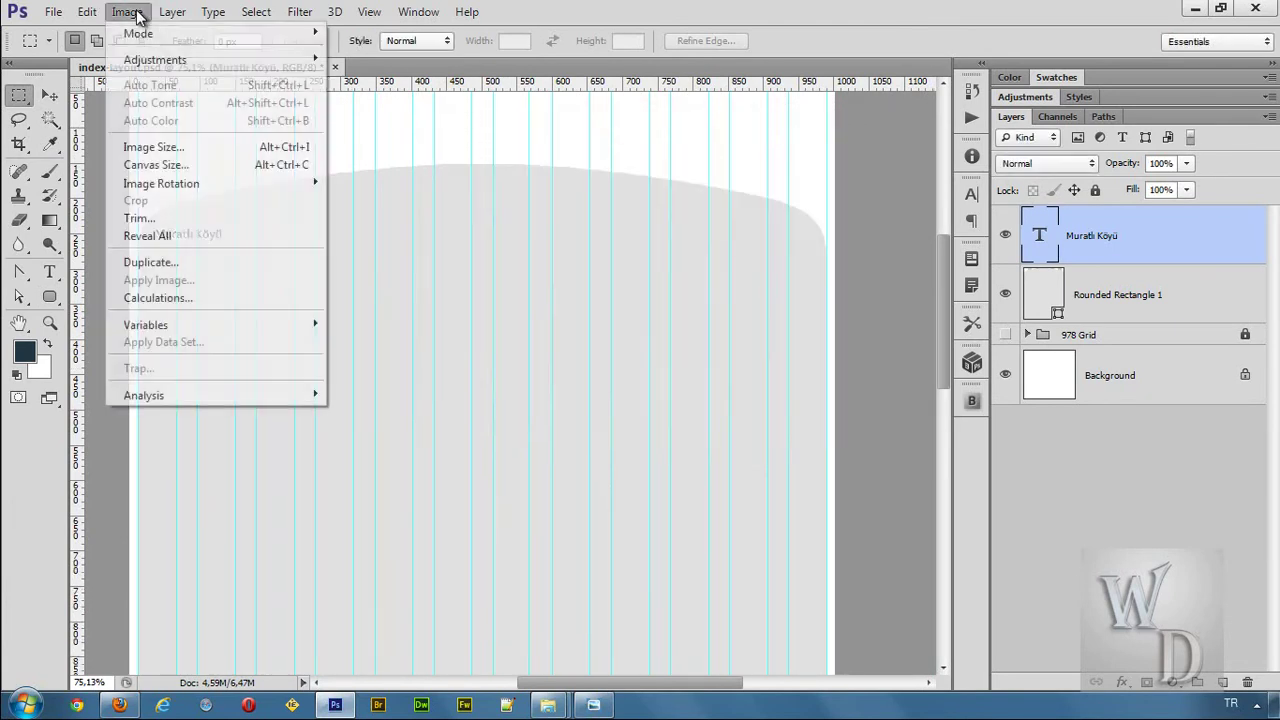
left_click(170, 166)
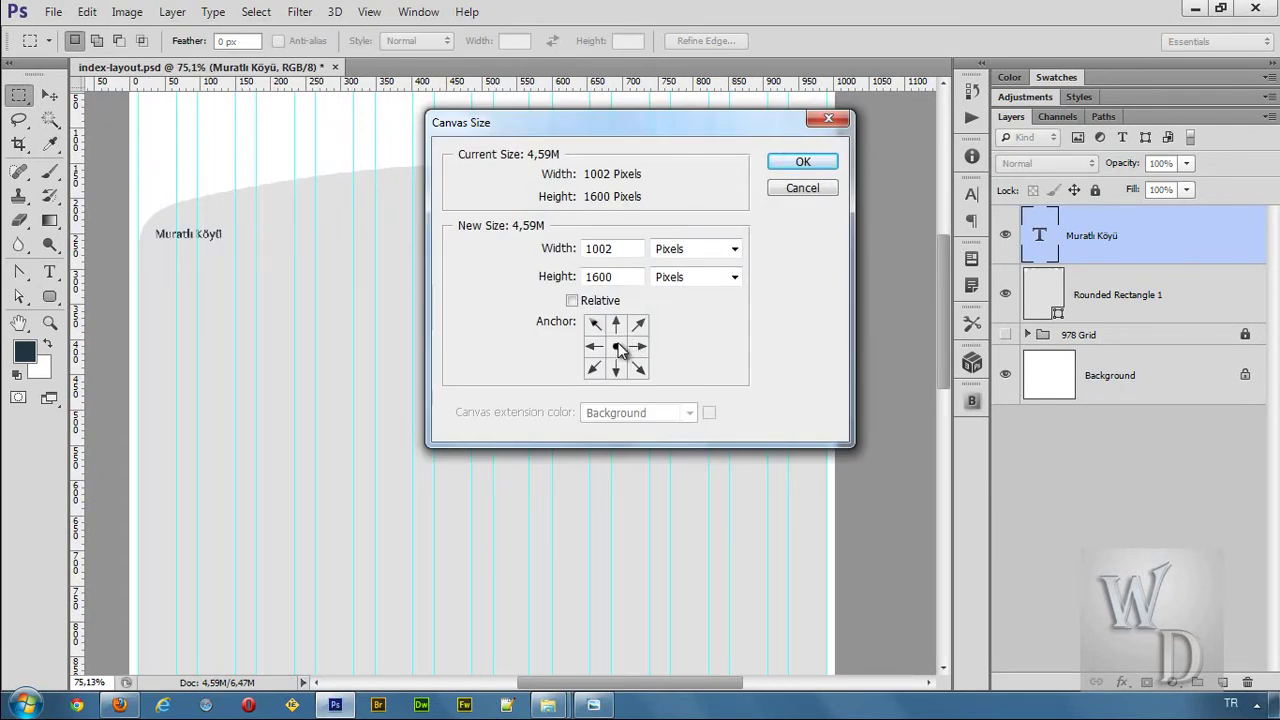
double_click(620, 249)
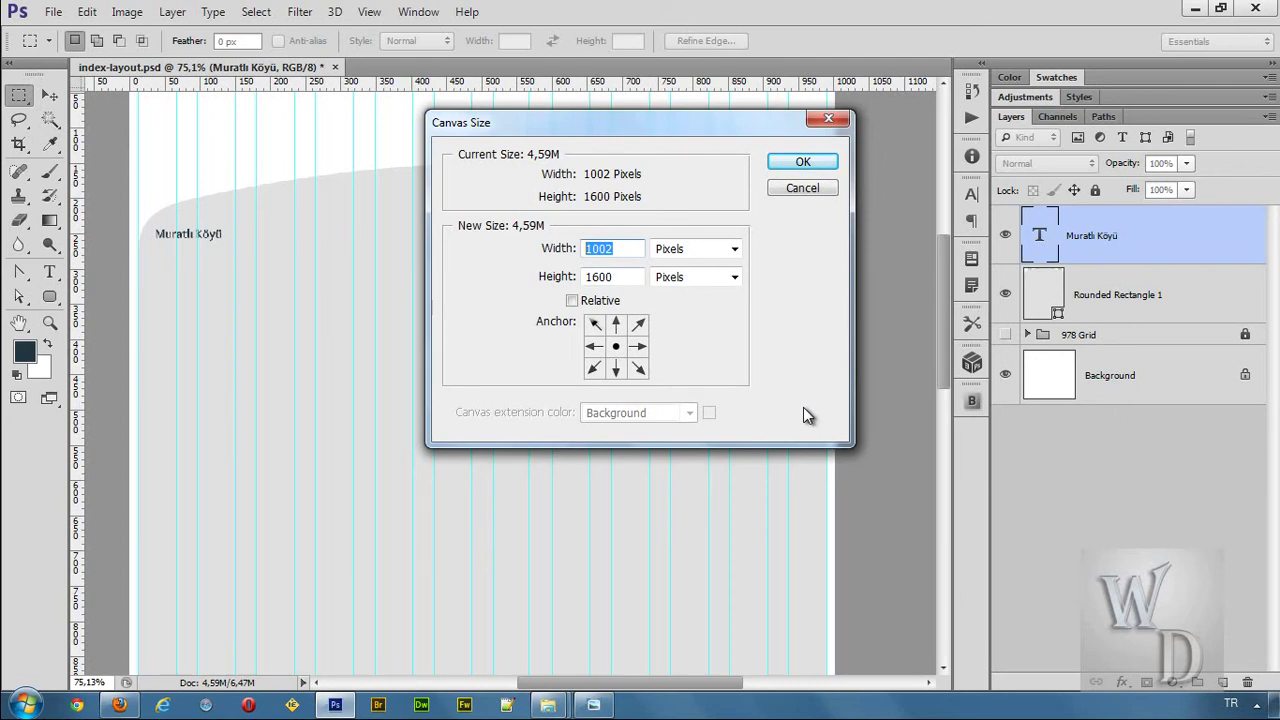
type("1920")
left_click(803, 163)
Step: Unlock the Background layer, try the dark foreground colour as its fill, and fill the whole layer with white
scroll(640, 281, "down", 4)
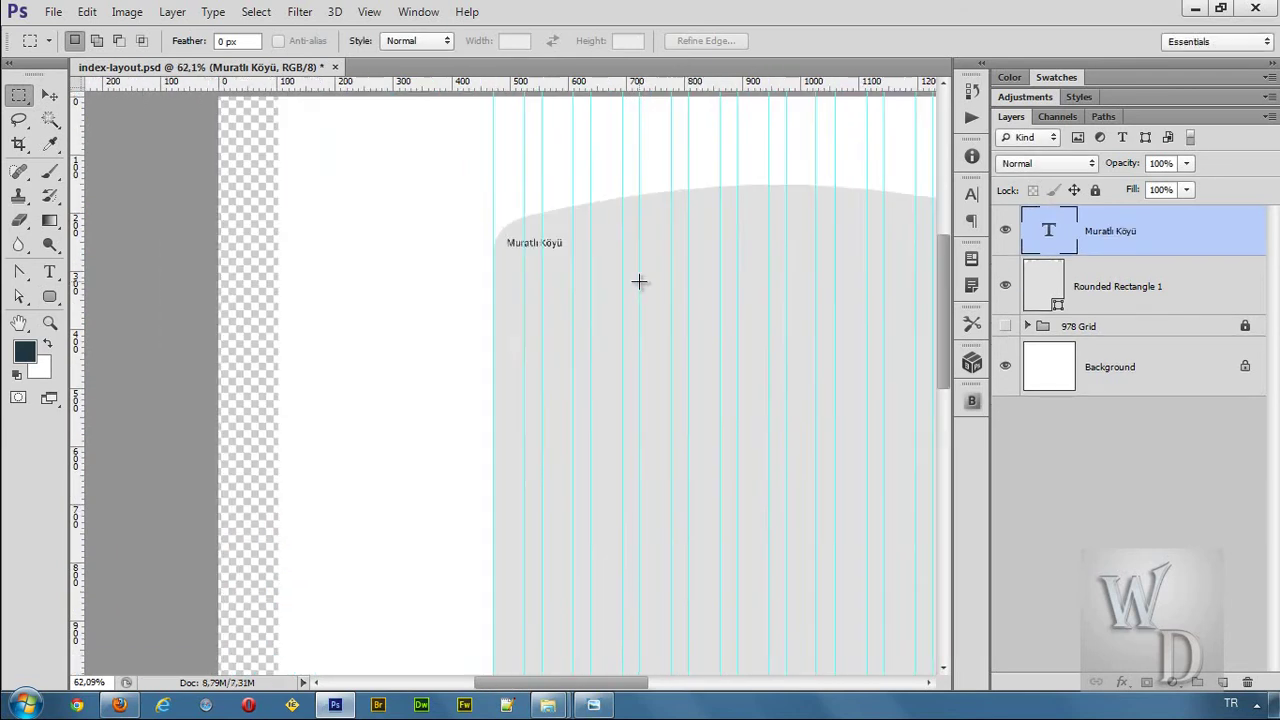
scroll(640, 281, "down", 1)
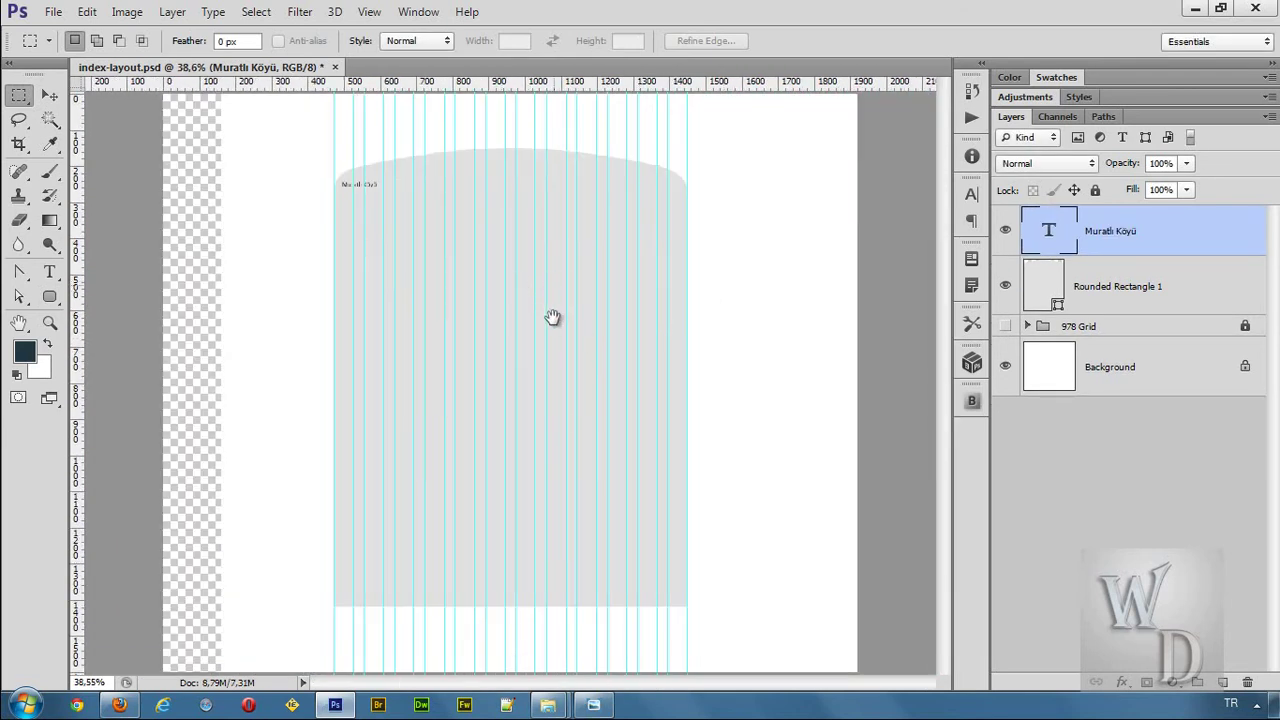
left_click(1064, 368)
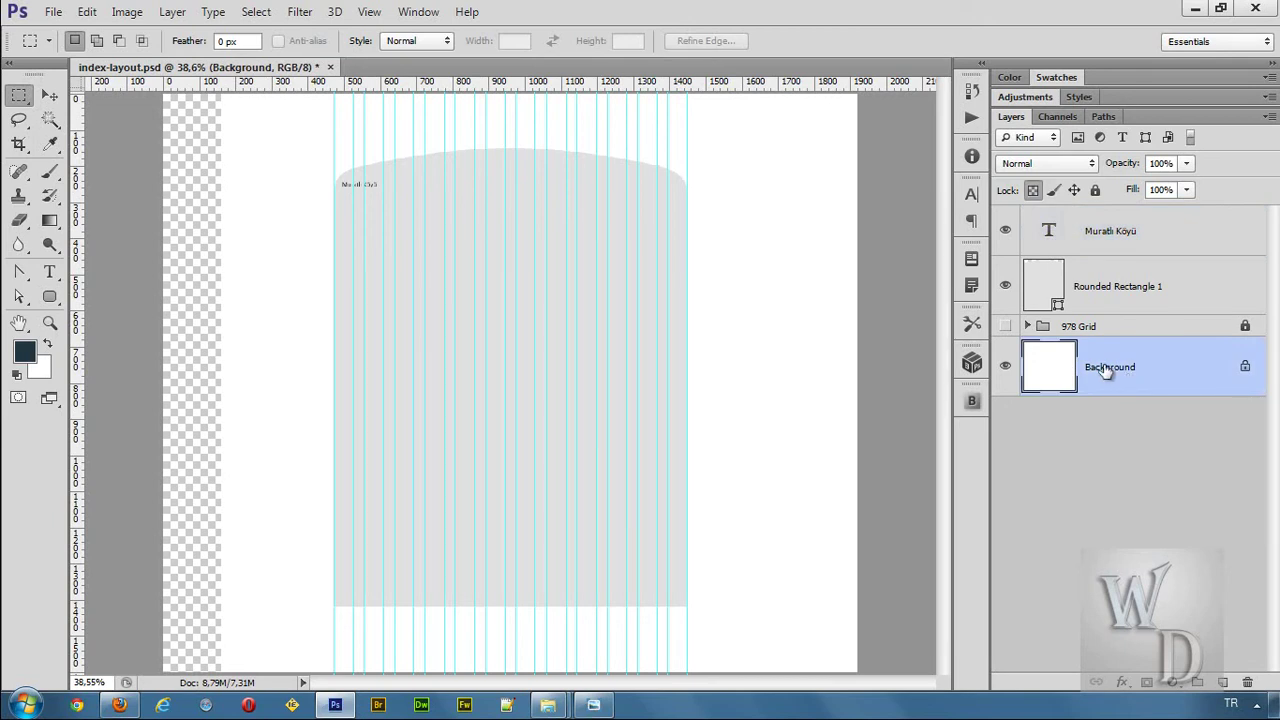
key("v")
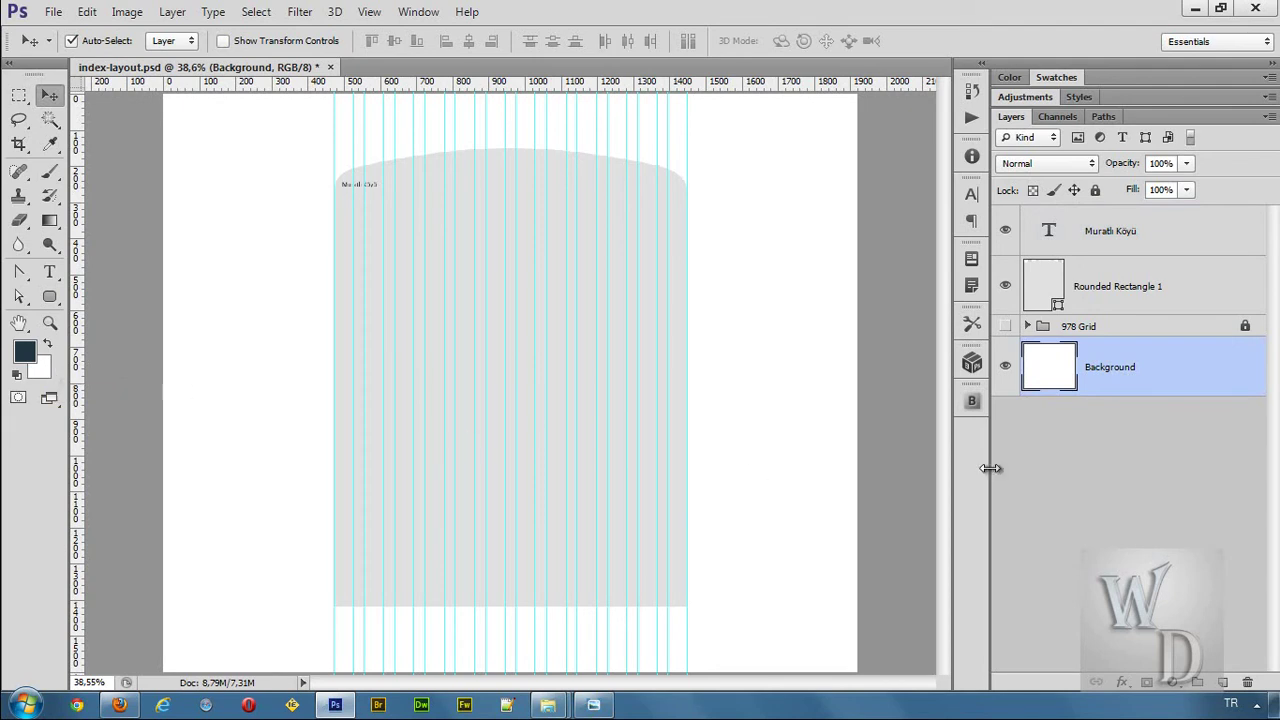
key("alt+BackSpace")
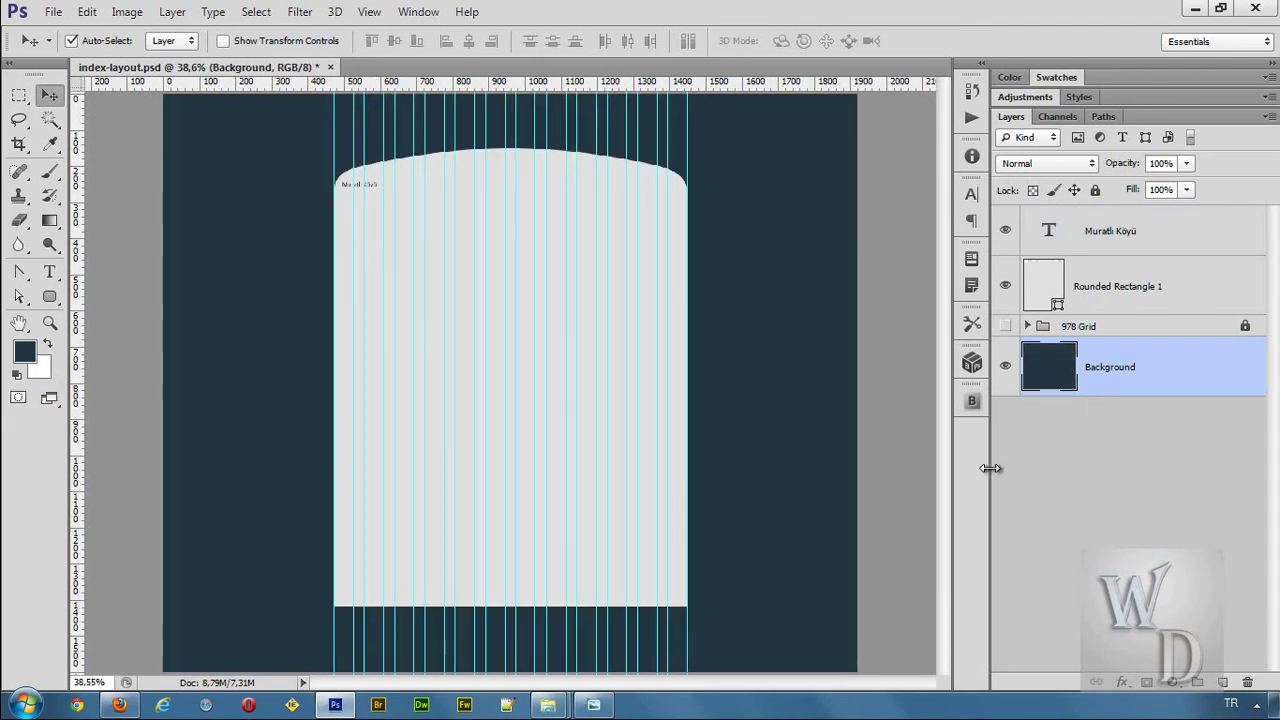
key("ctrl+BackSpace")
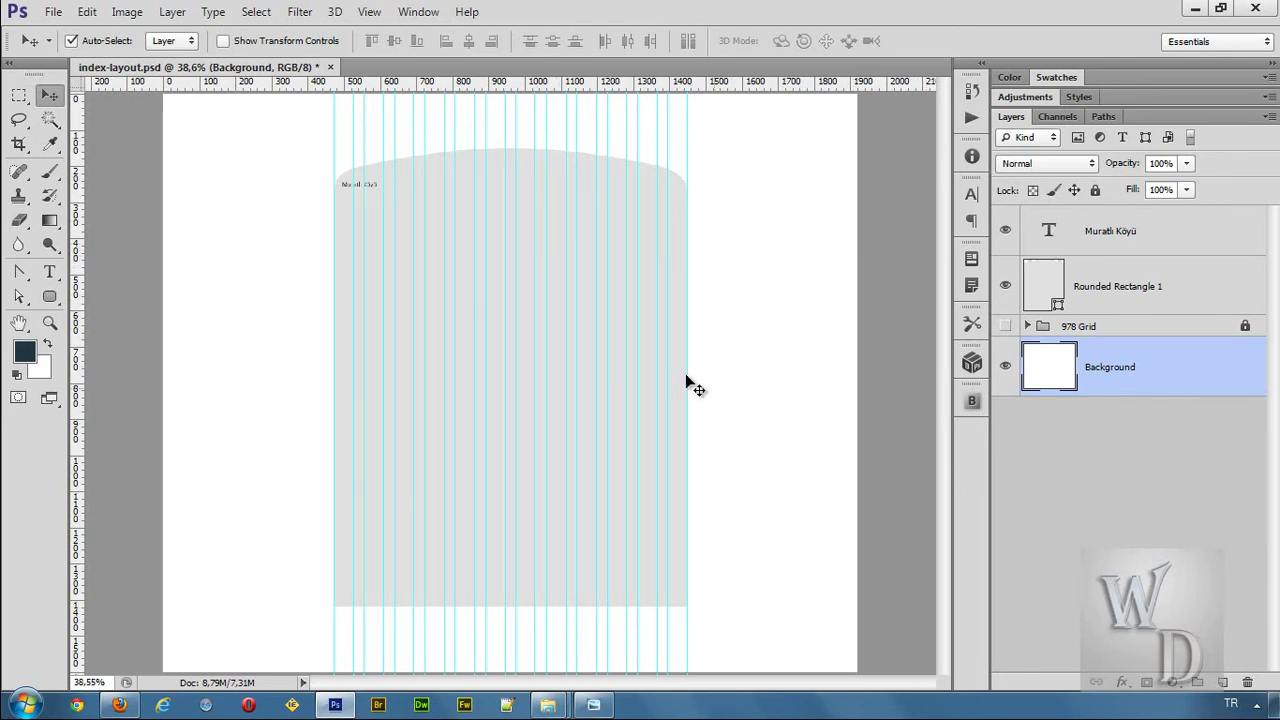
scroll(500, 337, "up", 1)
scroll(540, 320, "down", 1)
scroll(790, 292, "down", 1)
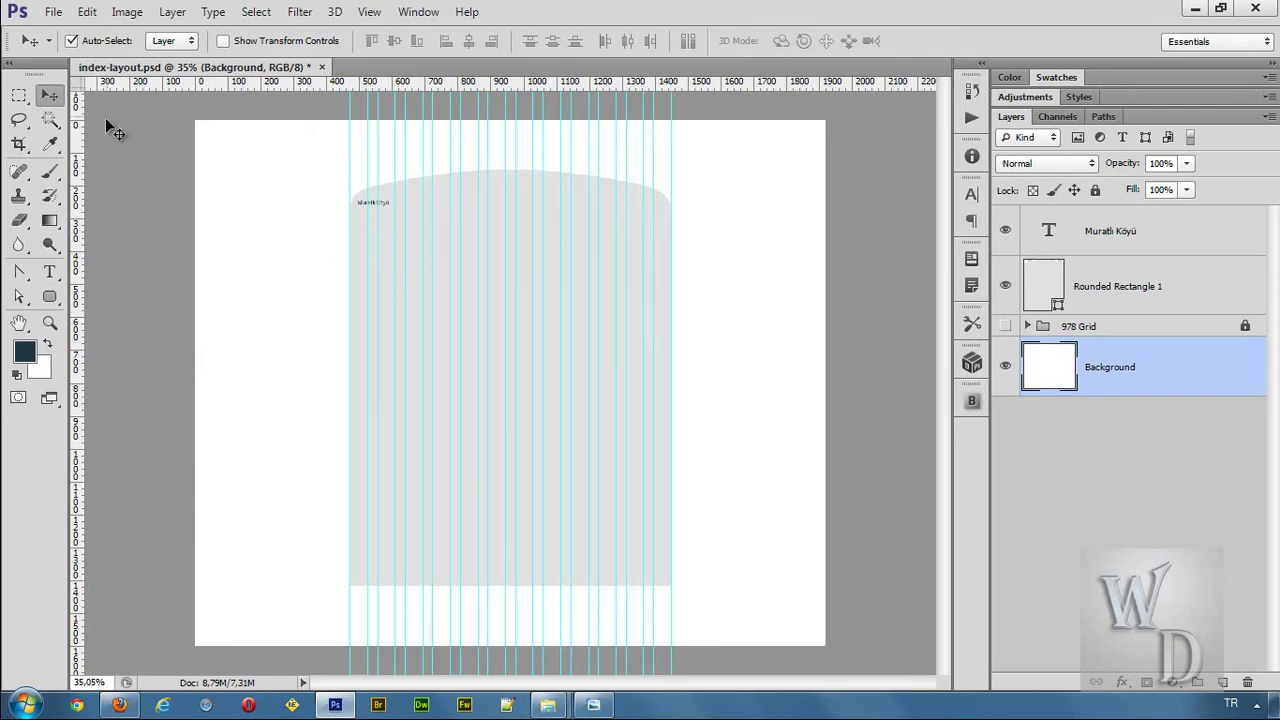
Step: Preview 1192693_57095008.jpg from the desktop in Windows Photo Viewer, close it and switch back to Photoshop
left_click(119, 705)
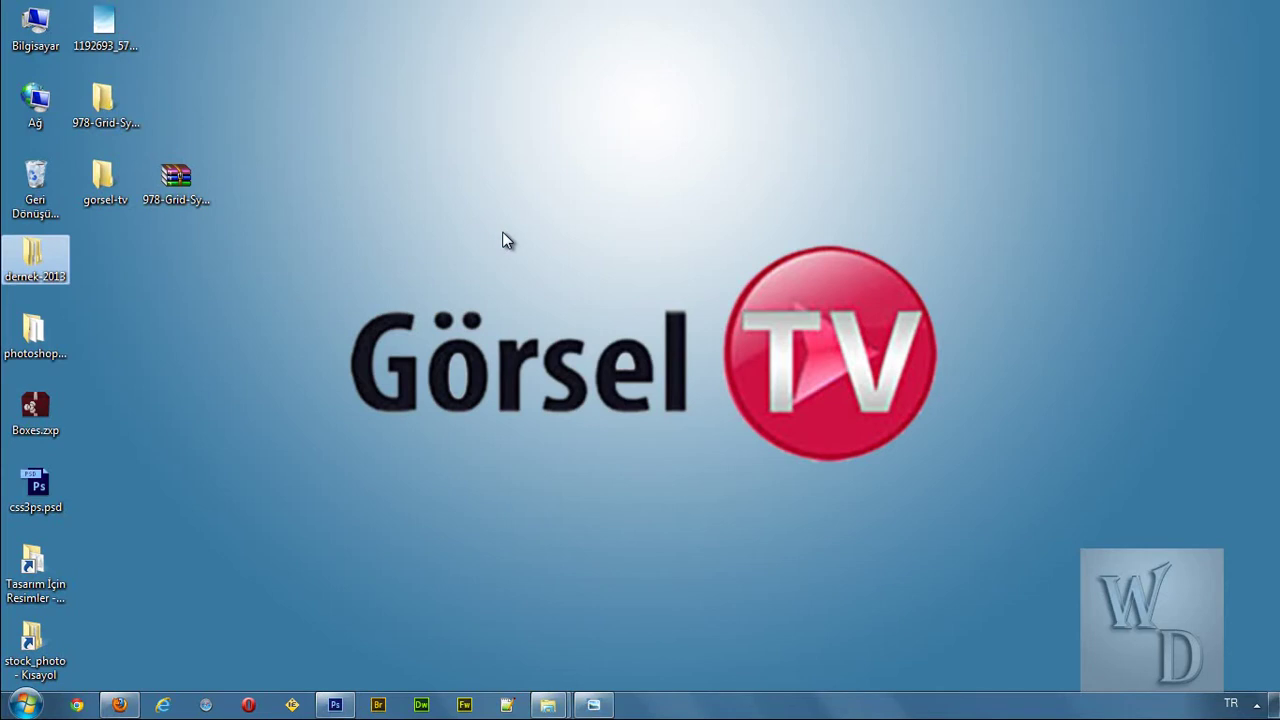
double_click(106, 28)
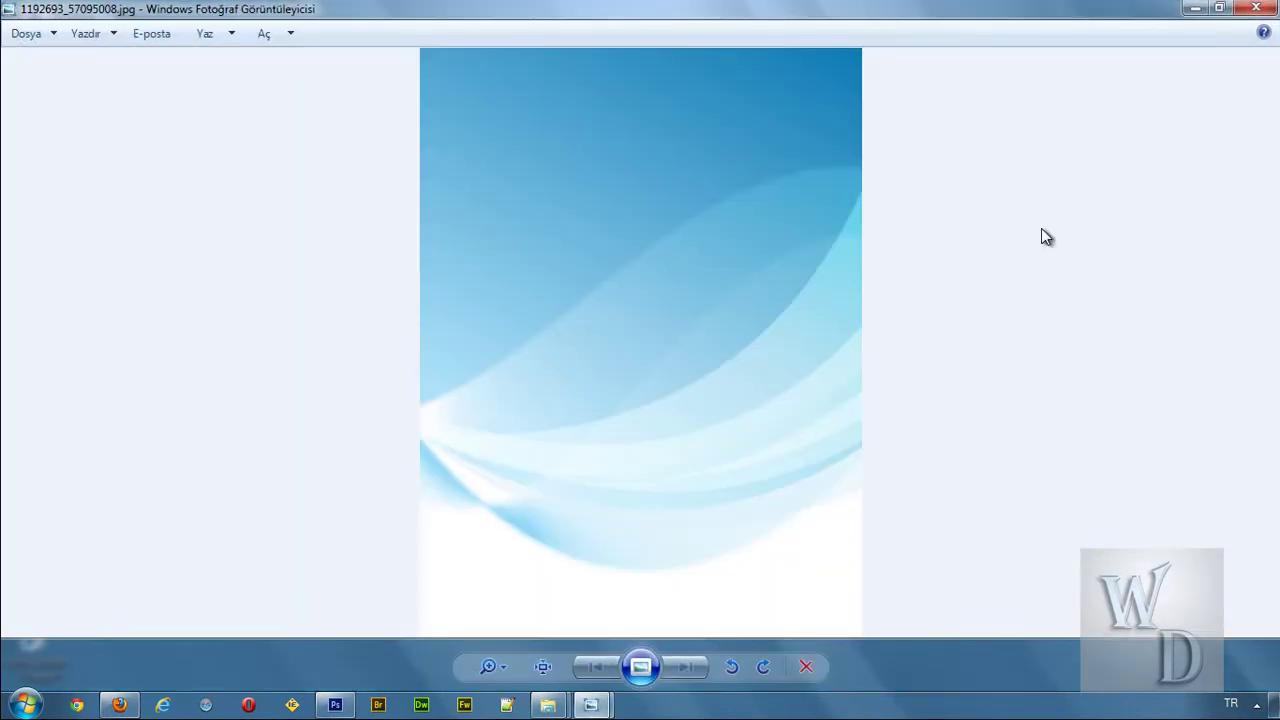
left_click(1256, 8)
left_click(335, 705)
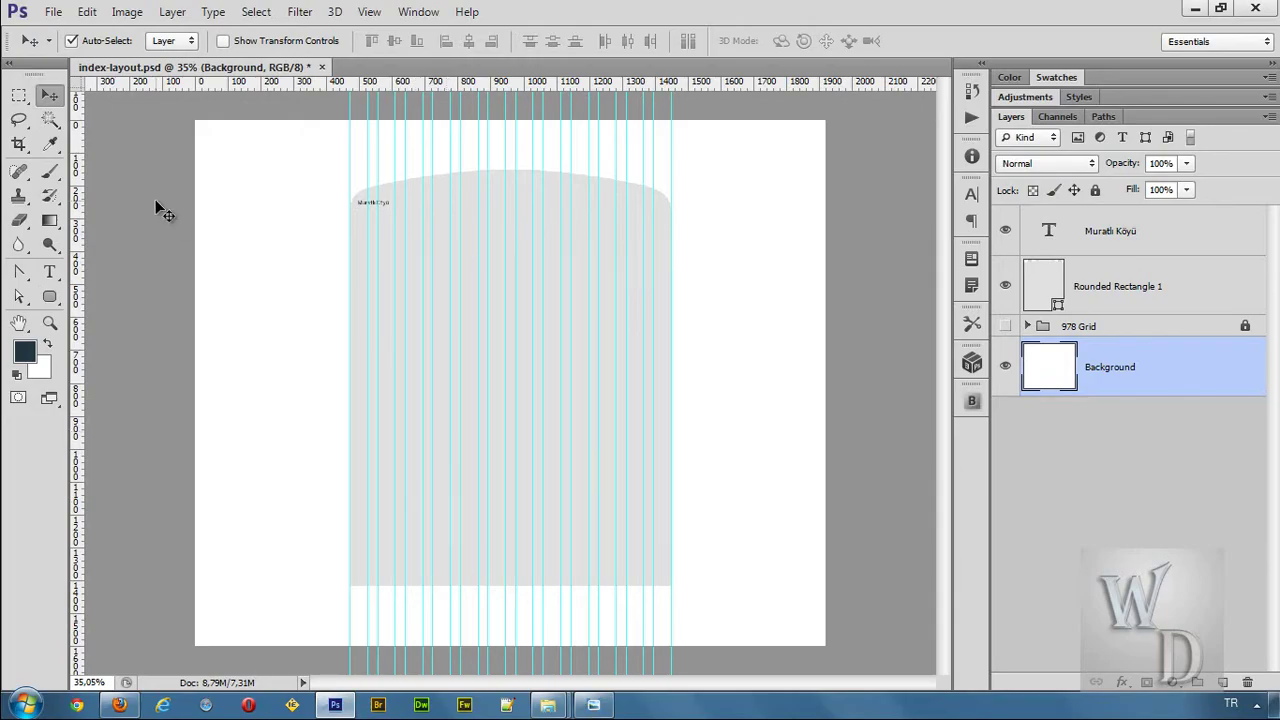
Step: Place 1192693_57095008.jpg from the desktop above the Background layer and scale it up to about 196%
left_click(53, 11)
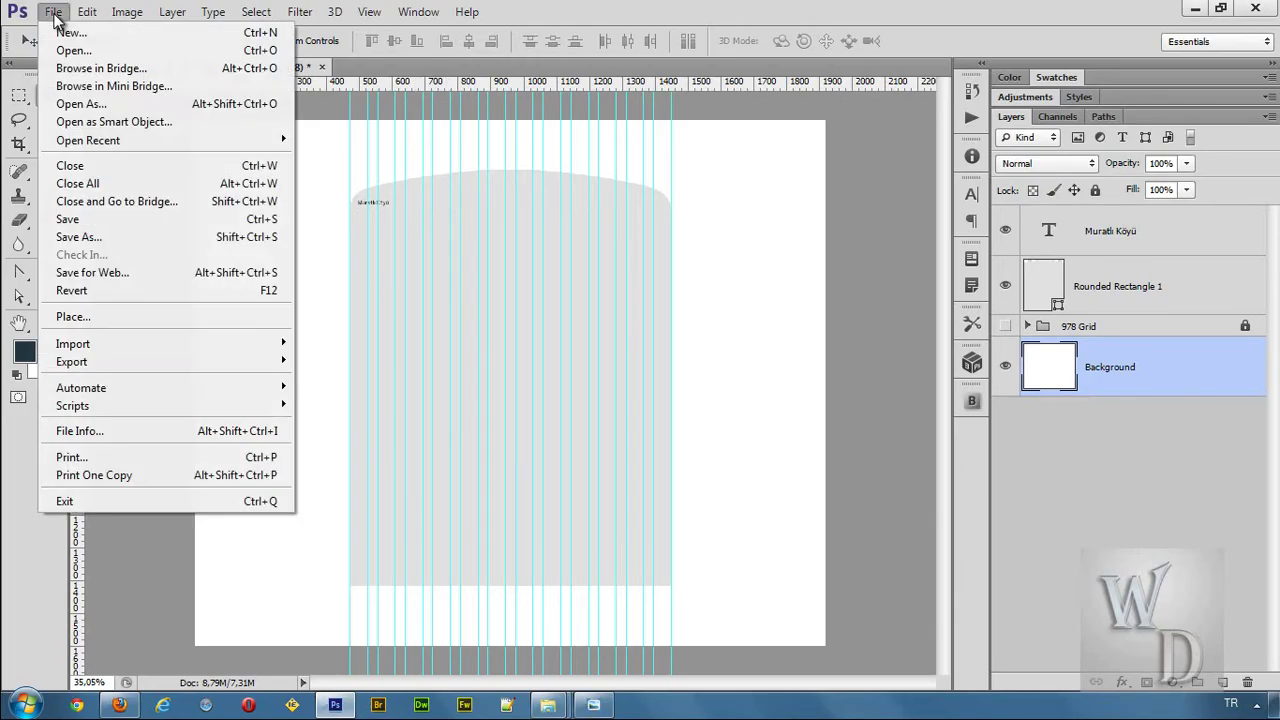
left_click(108, 324)
left_click(427, 228)
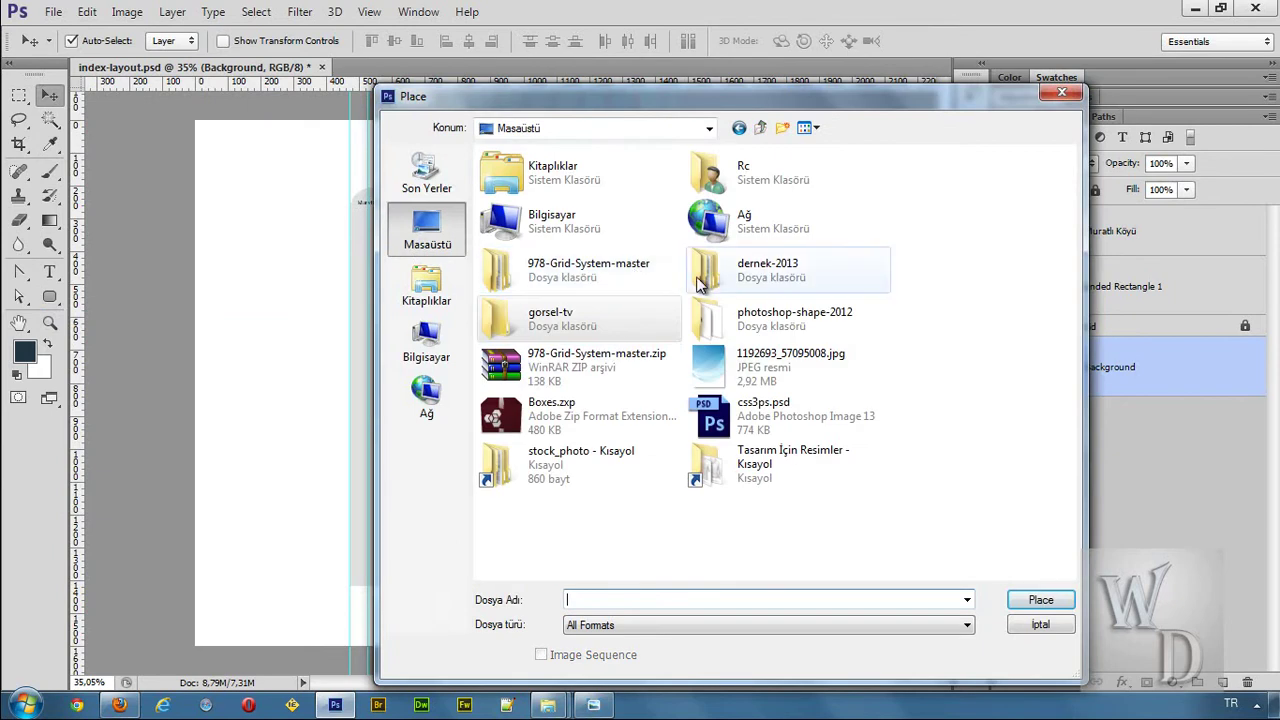
left_click(771, 366)
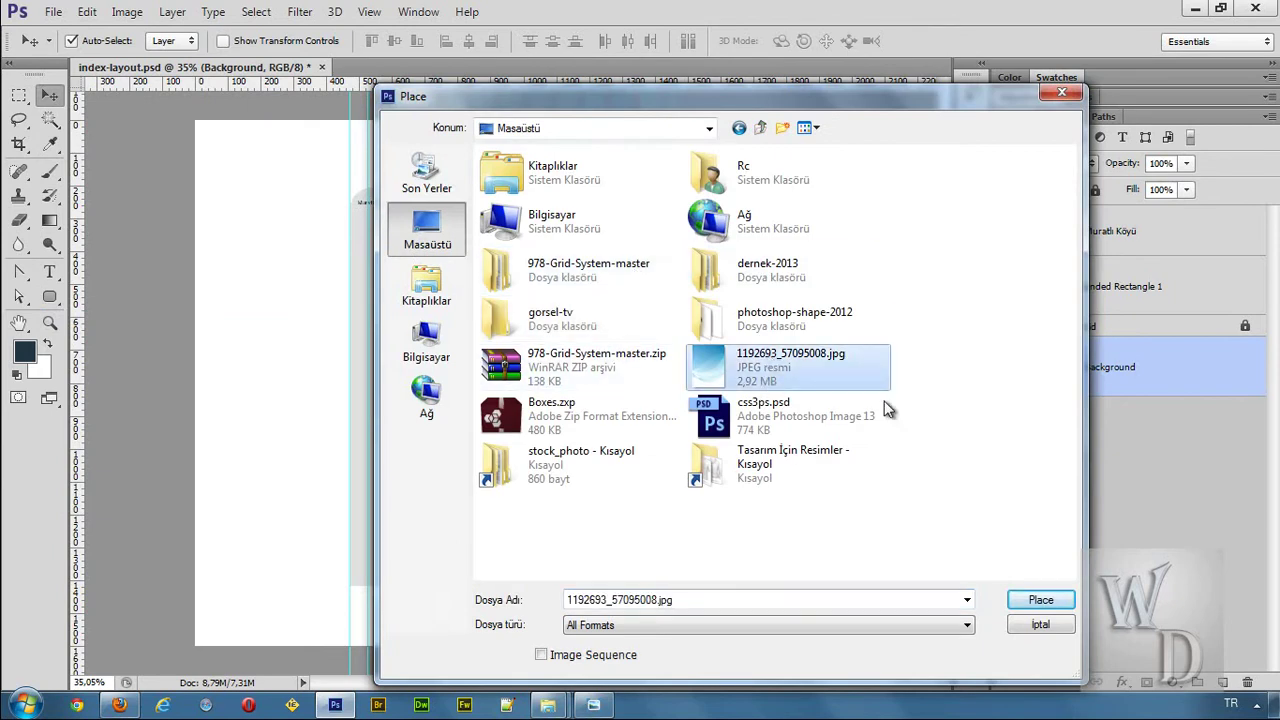
left_click(1041, 601)
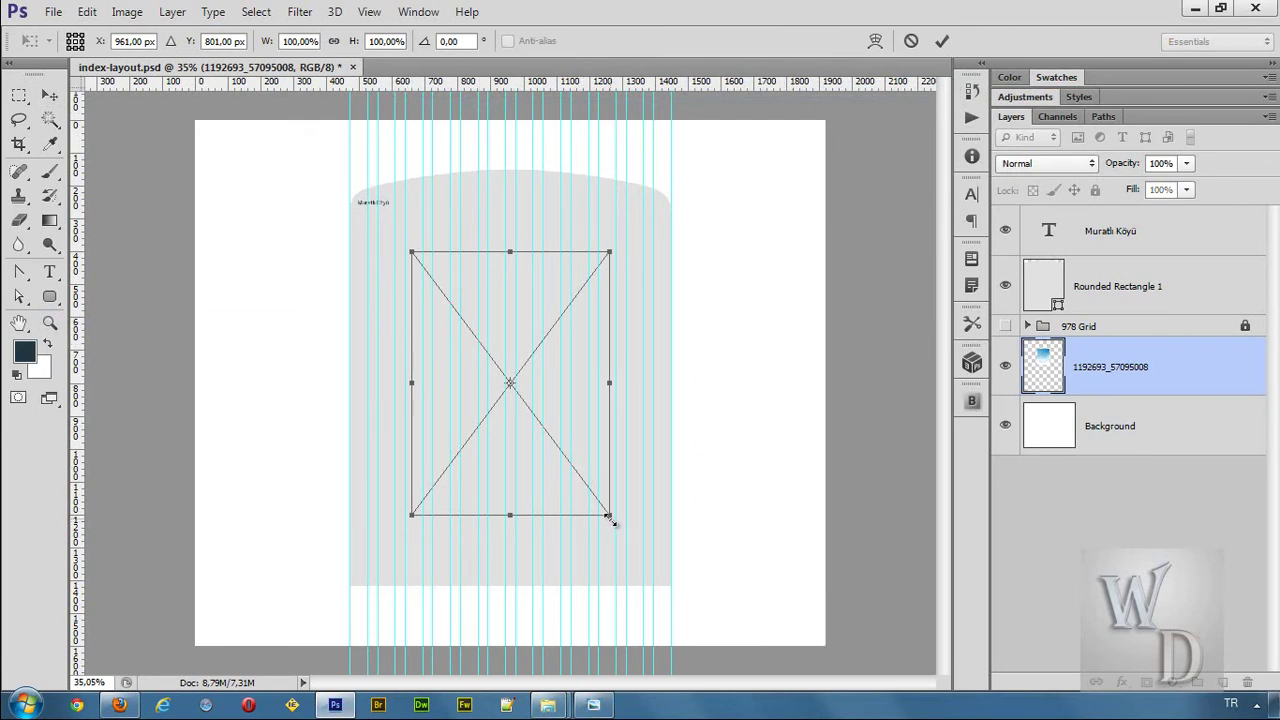
left_click_drag(609, 513, 725, 620)
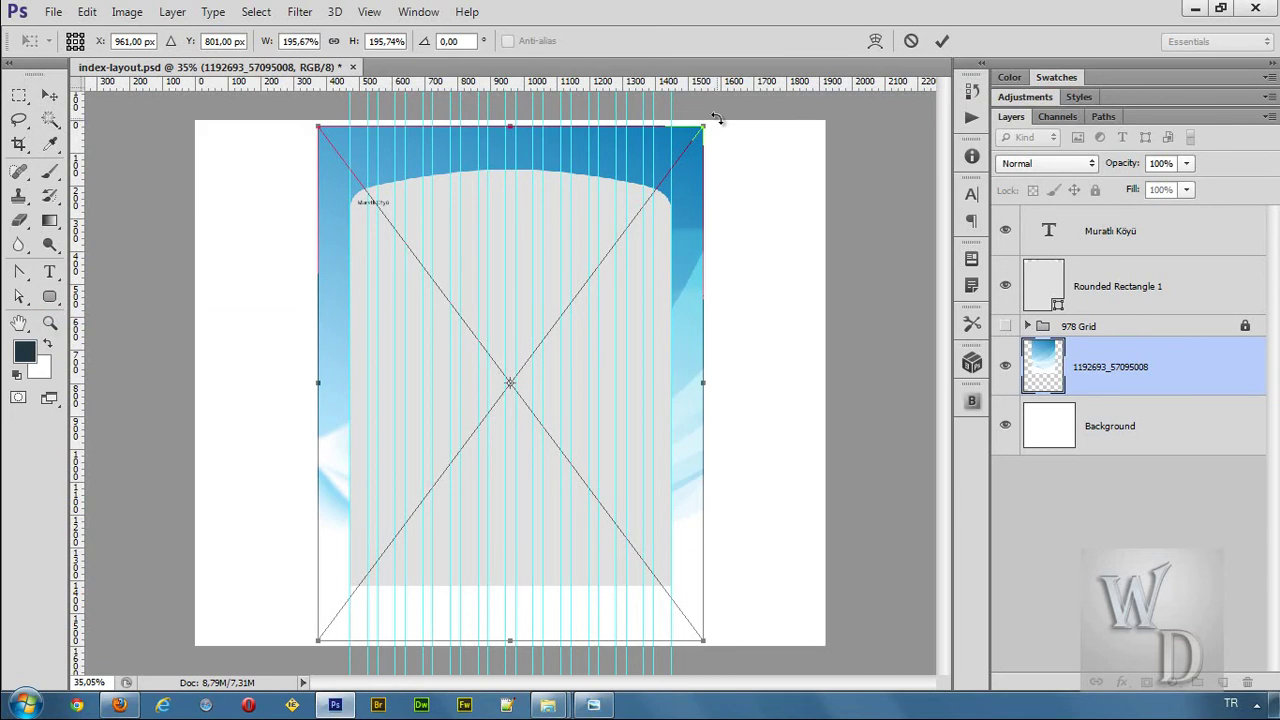
Step: Try flipping the placed wave image upside down and mirrored, and turn it back to its upright orientation
left_click_drag(714, 125, 388, 548)
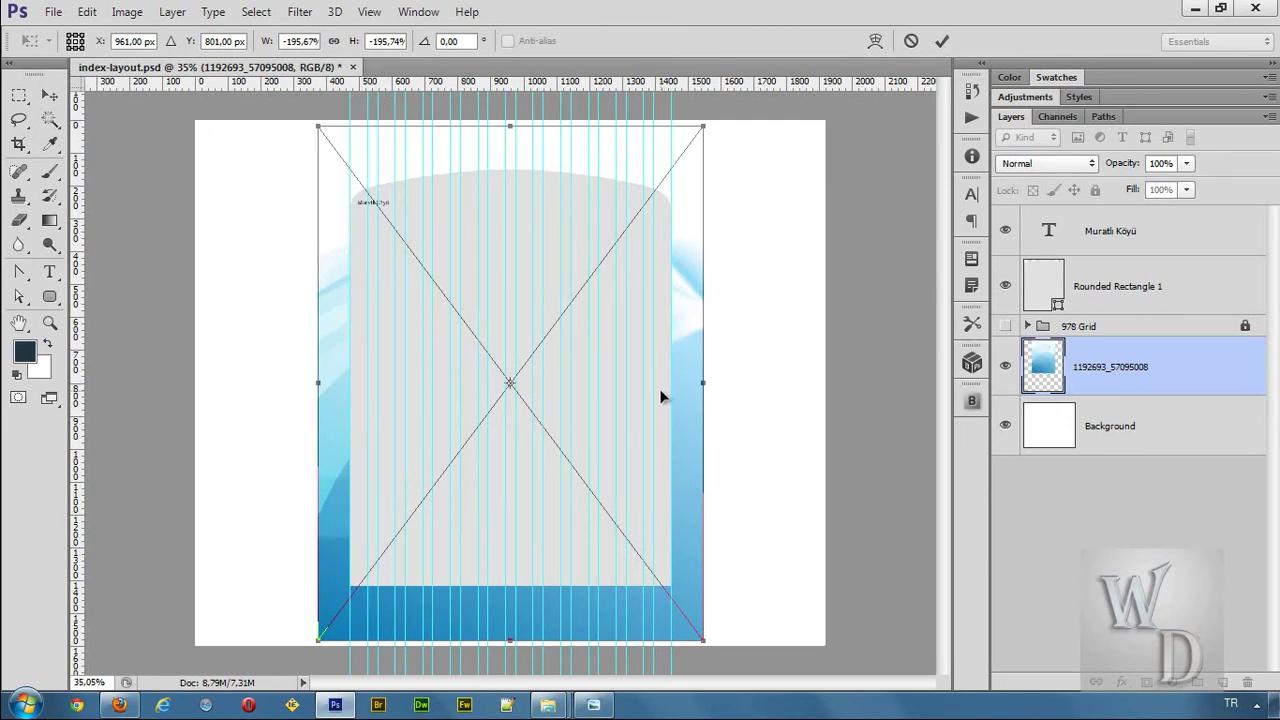
left_click_drag(684, 412, 691, 366)
left_click_drag(794, 134, 271, 494)
scroll(668, 359, "down", 2)
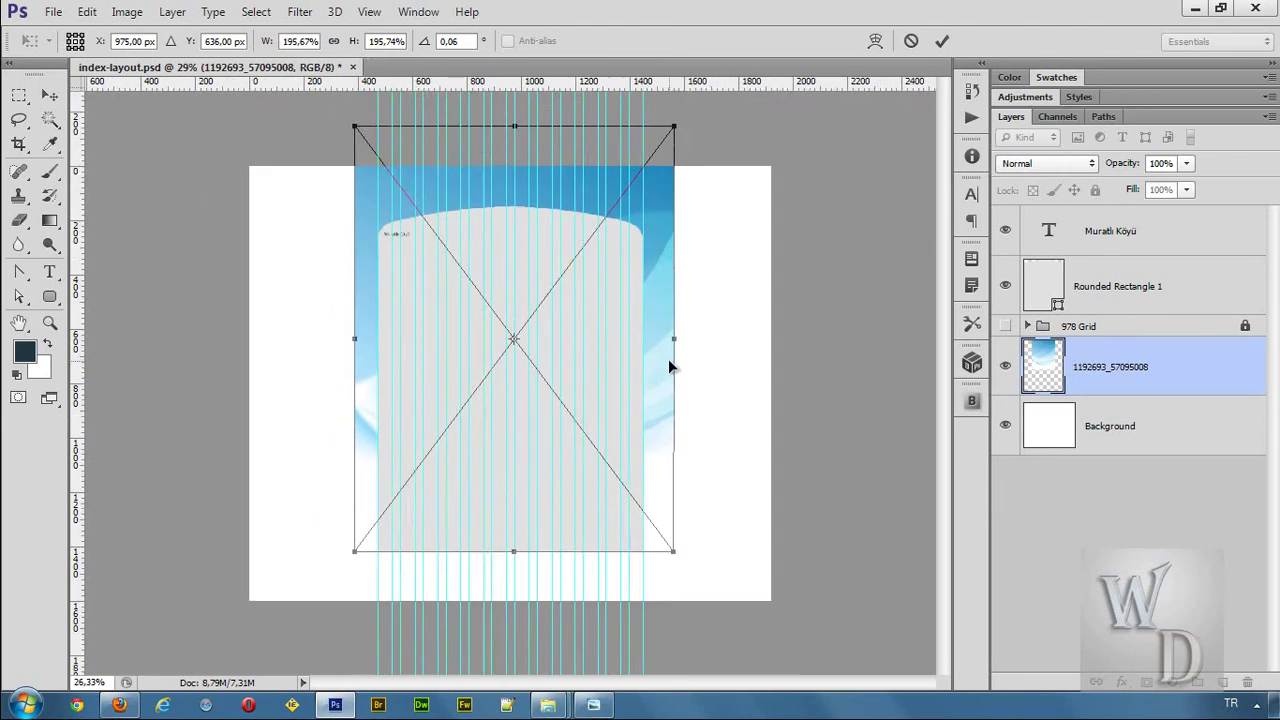
Step: Move the wave image up to about Y -54 px, scale it proportionally to about 264%, and commit the placement
left_click_drag(646, 419, 645, 290)
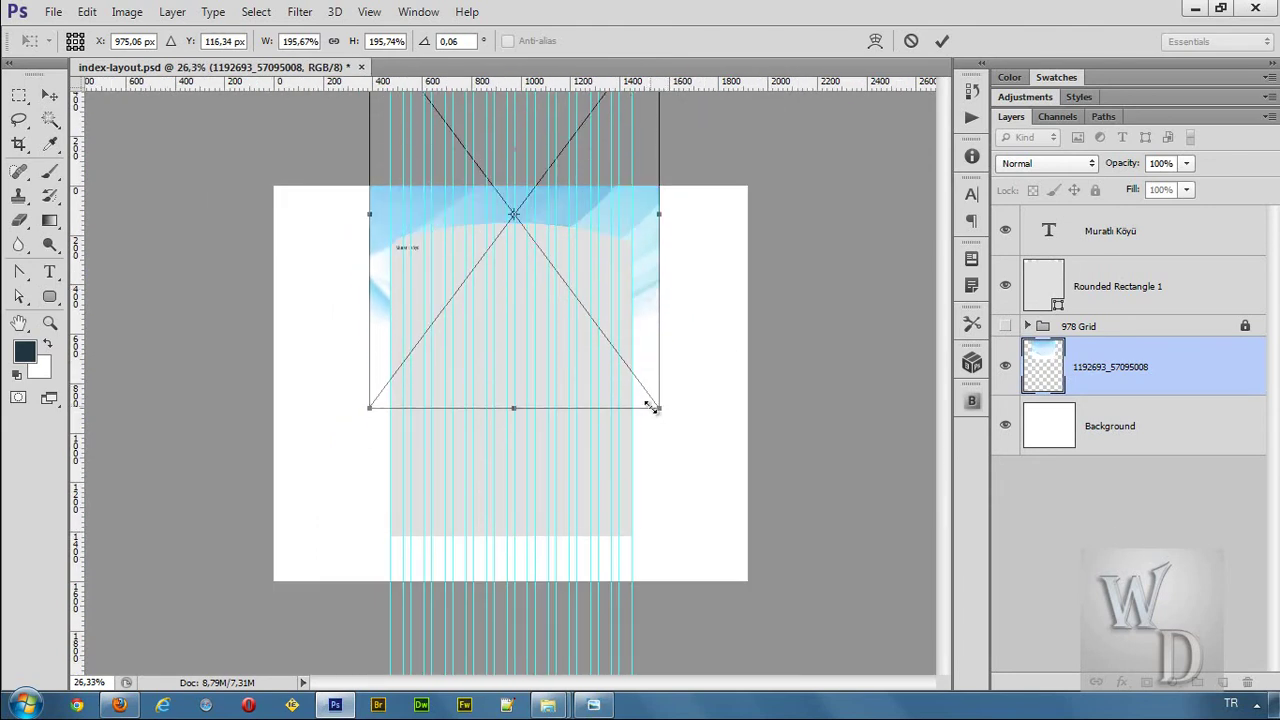
left_click_drag(658, 408, 756, 434)
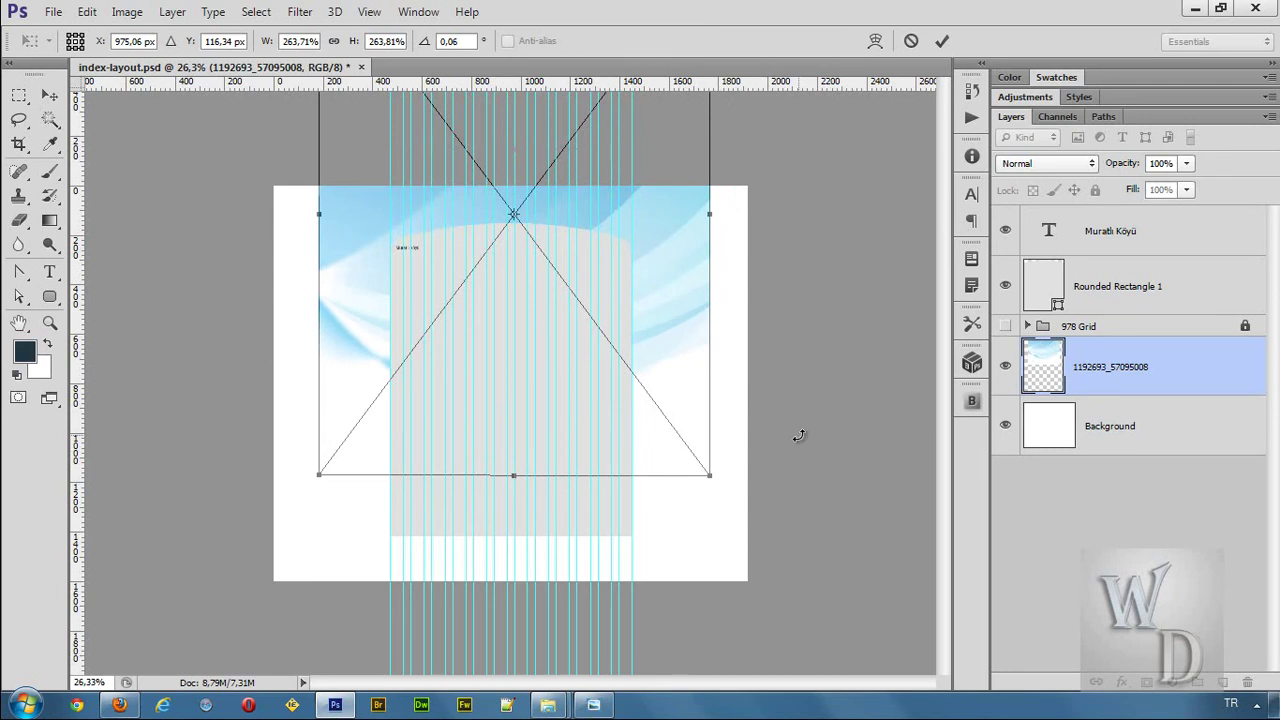
left_click_drag(666, 342, 668, 306)
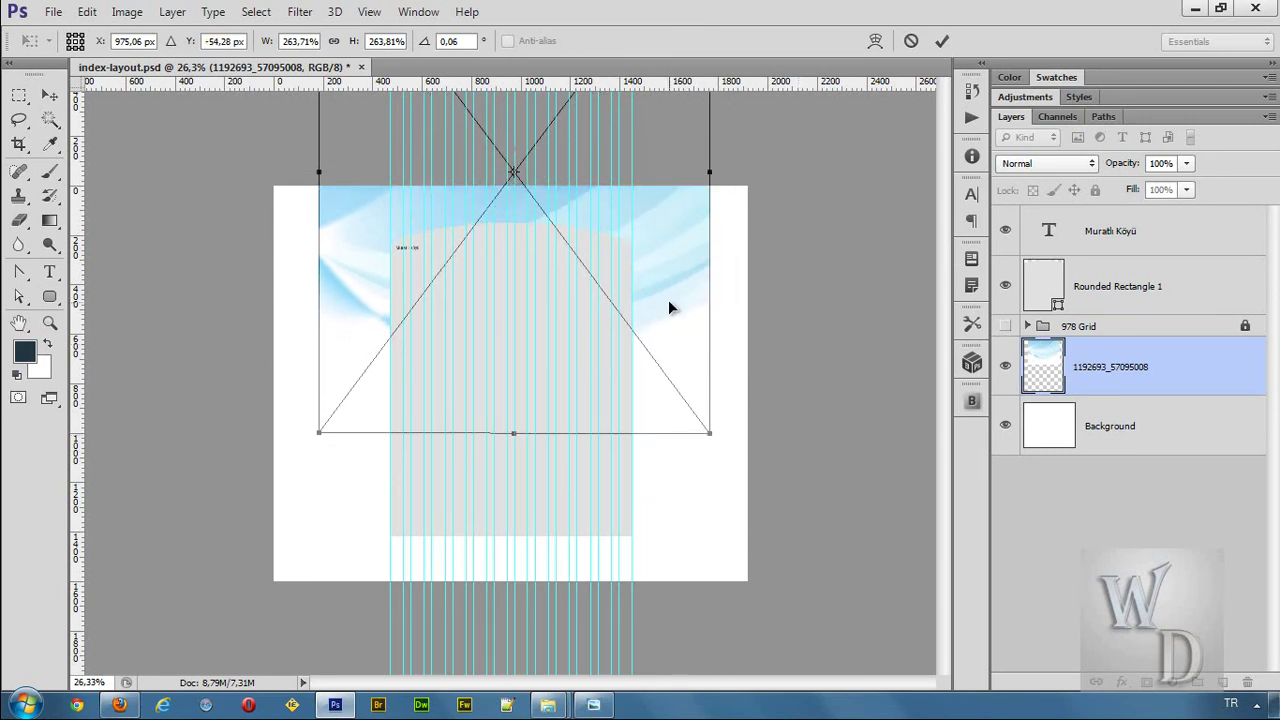
left_click(941, 41)
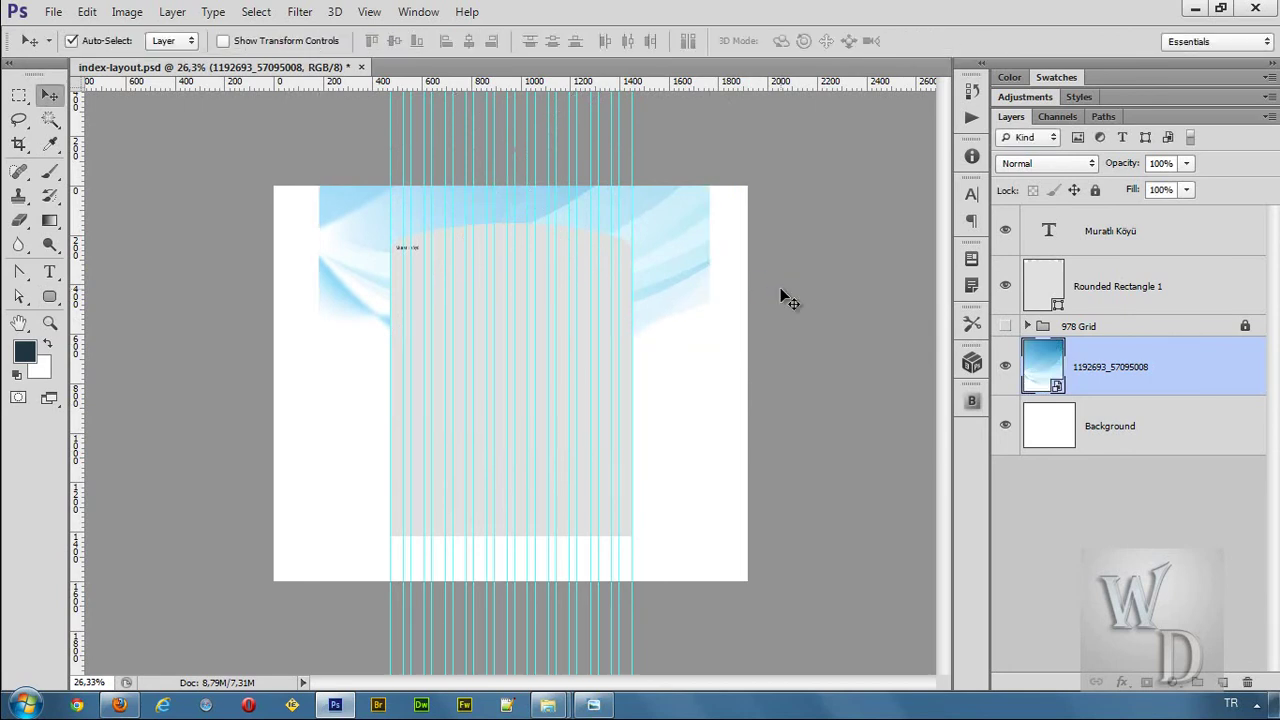
Step: Change the fill colour of the Rounded Rectangle 1 shape to #fafafa
key("ctrl+1")
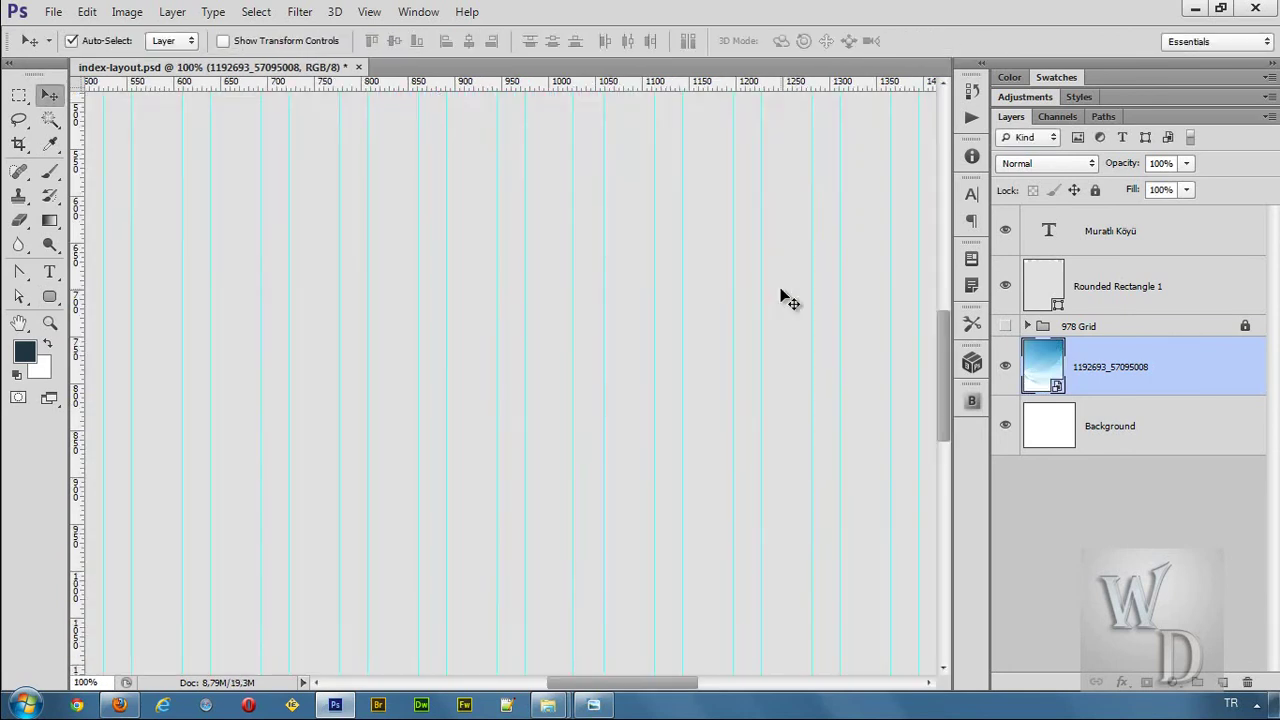
scroll(663, 317, "down", 3)
left_click_drag(598, 288, 480, 423)
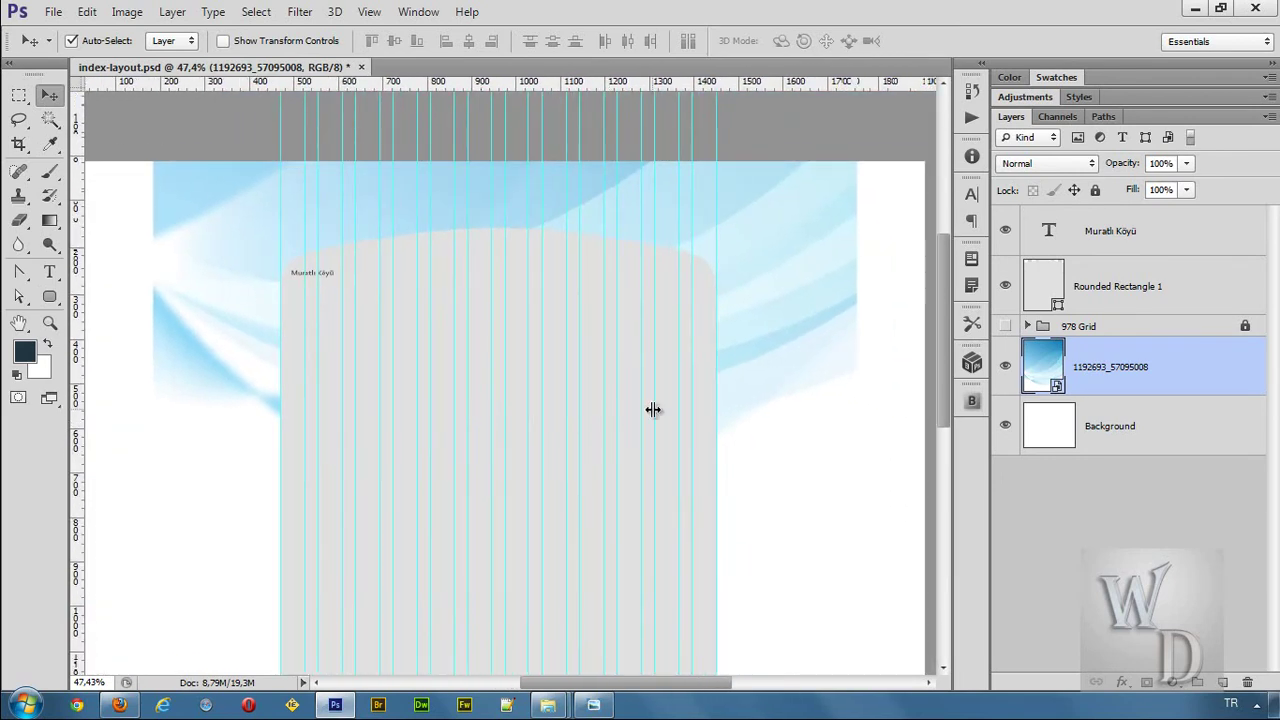
double_click(1043, 285)
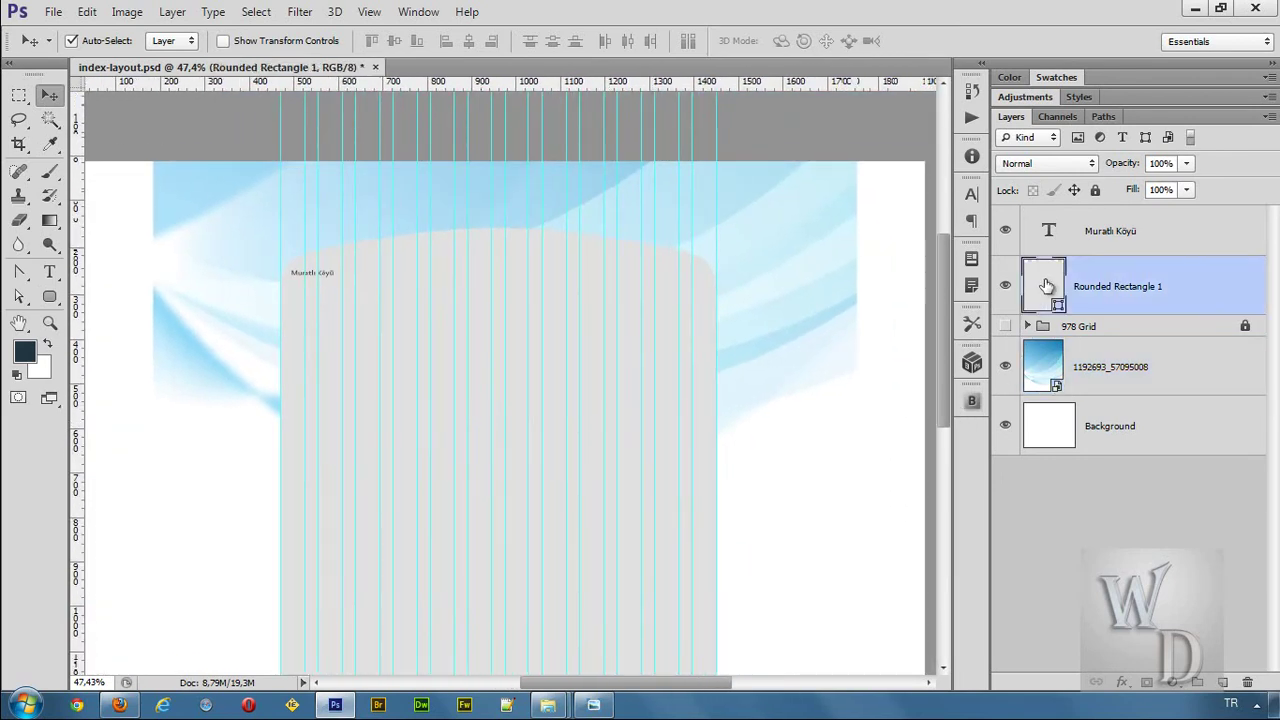
left_click_drag(697, 378, 660, 357)
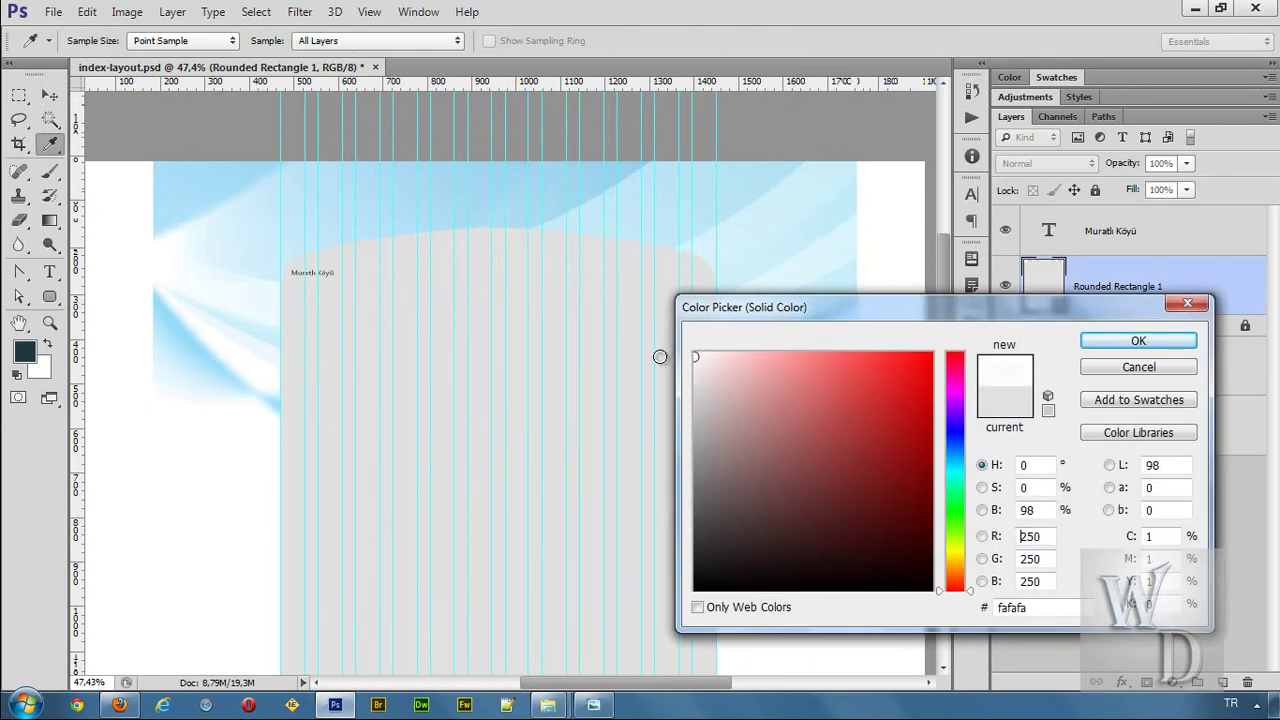
left_click(1138, 340)
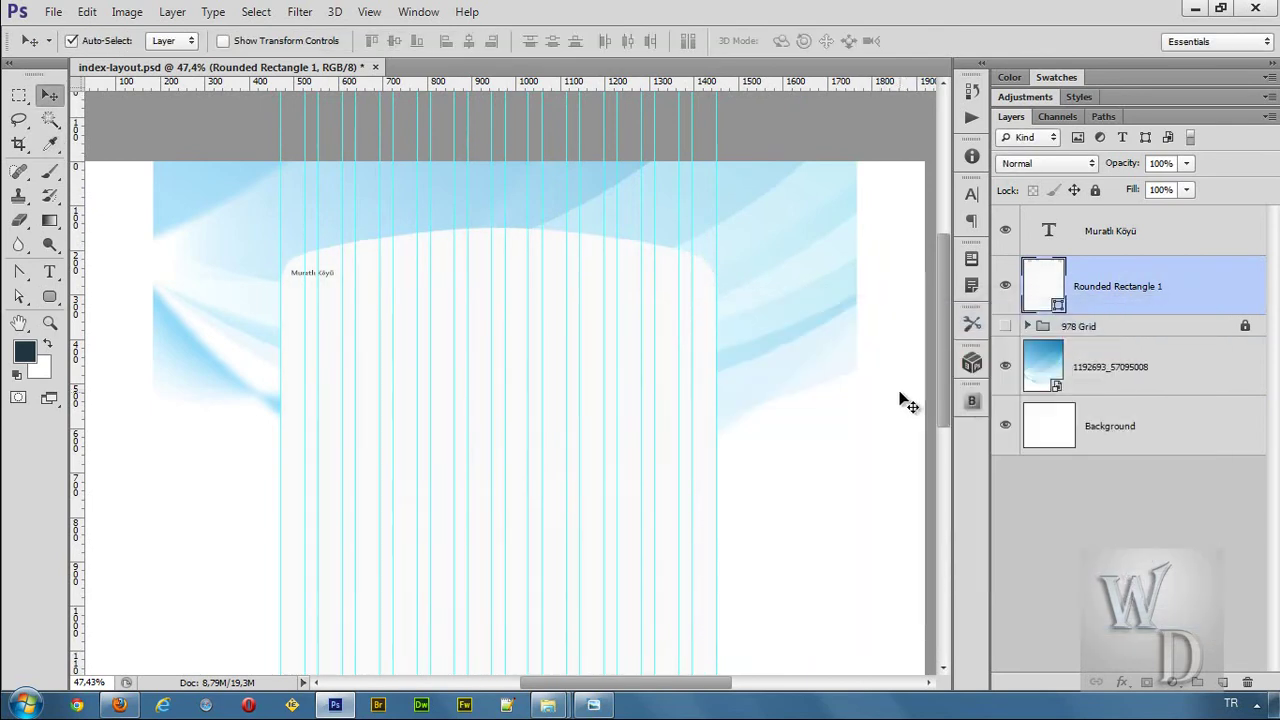
Step: Hide the guides and inspect the content shape against the wave background, close up and as a whole page
key("ctrl+semicolon")
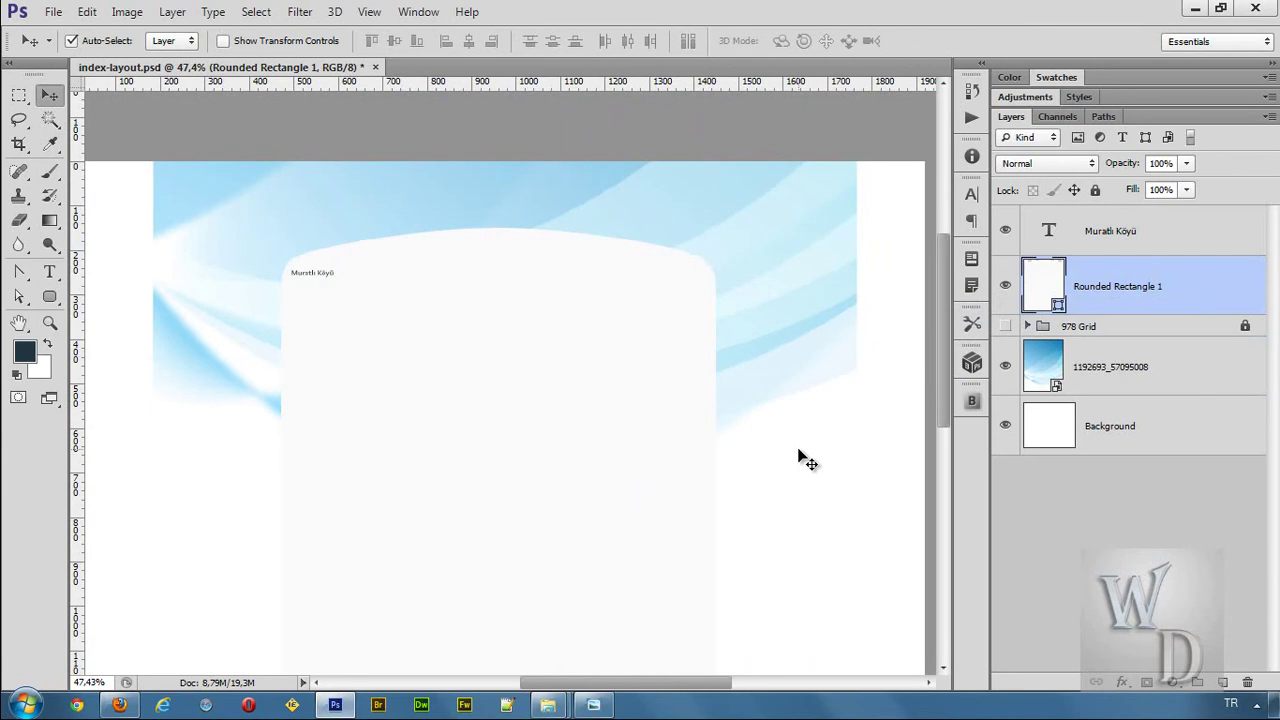
scroll(800, 457, "up", 5)
scroll(728, 386, "down", 3)
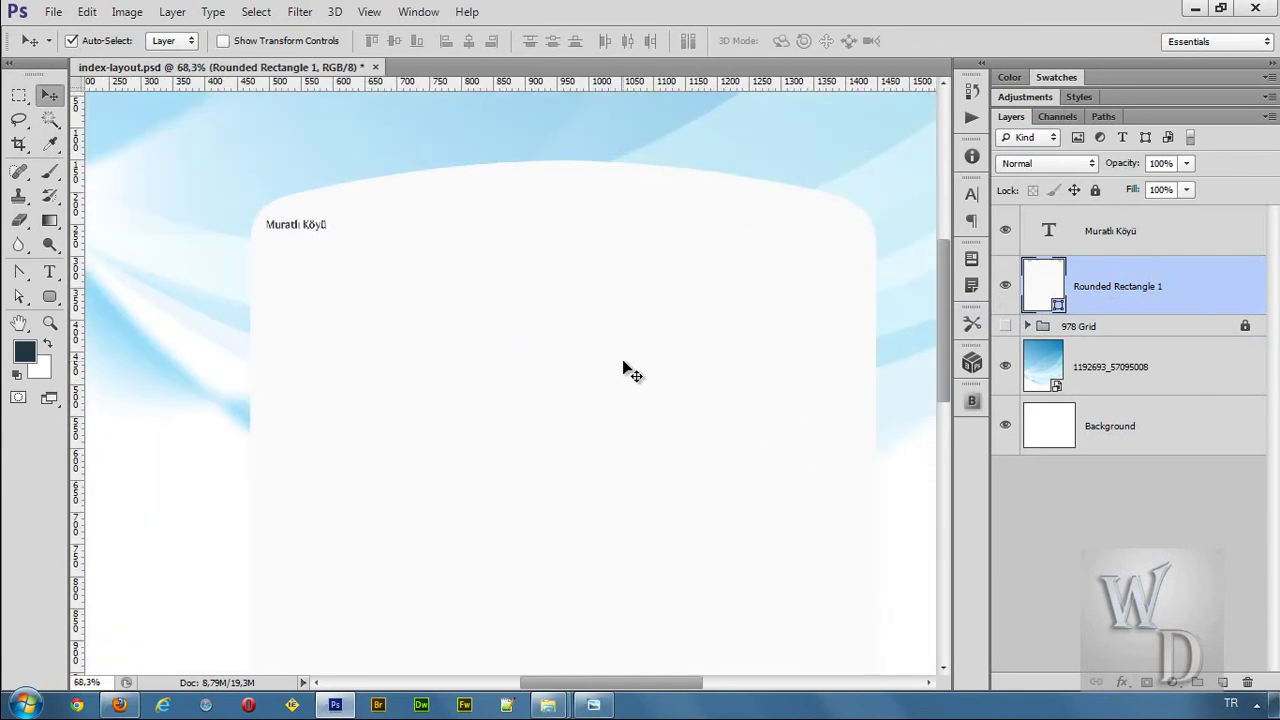
key("ctrl+0")
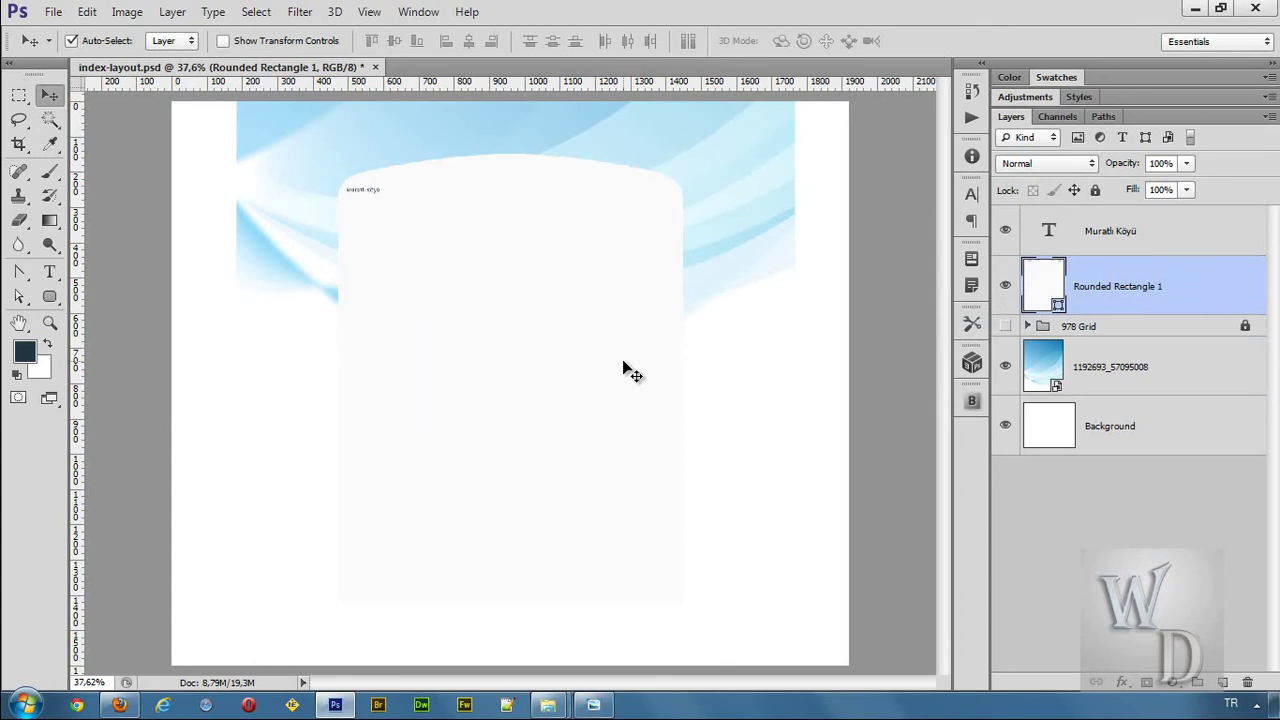
key("ctrl+1")
left_click_drag(622, 362, 703, 534)
left_click_drag(561, 273, 628, 377)
scroll(628, 377, "down", 5)
left_click_drag(691, 434, 460, 331)
scroll(619, 365, "down", 1)
Step: Stretch the wave image horizontally to 320% so it spans the canvas from edge to edge
left_click(846, 298)
key("ctrl+t")
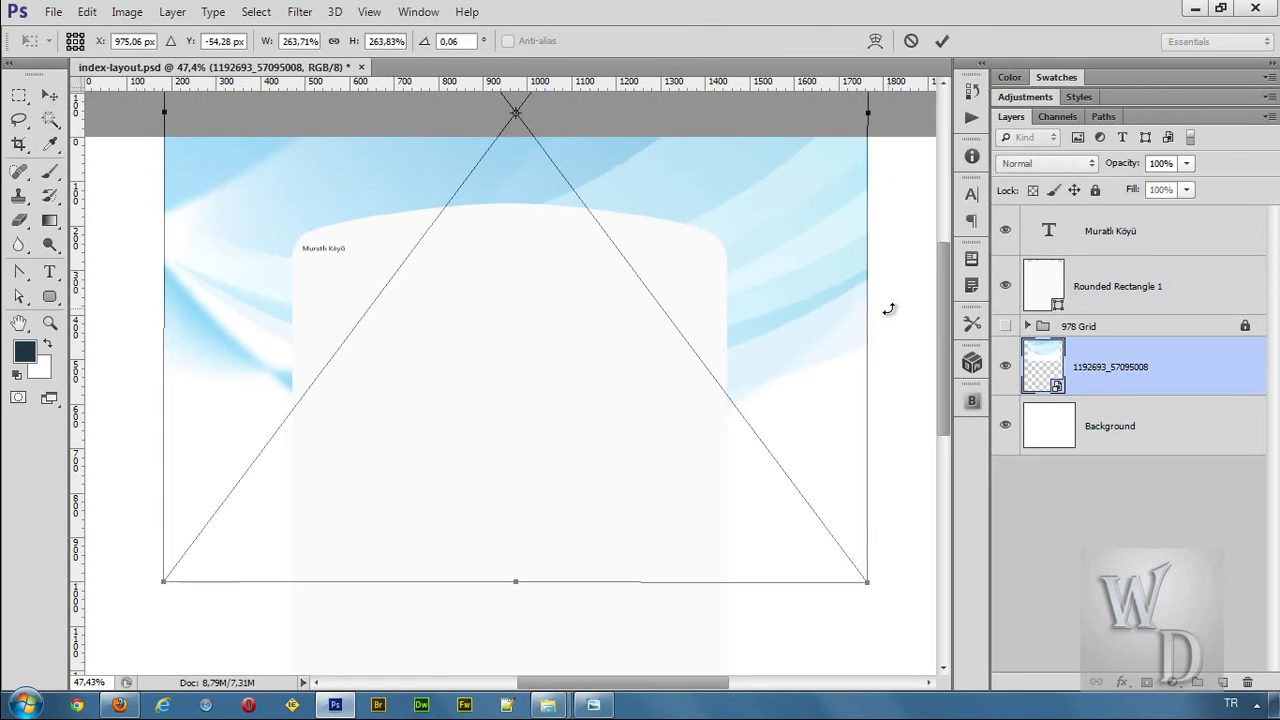
scroll(864, 254, "down", 1)
left_click_drag(871, 140, 926, 147)
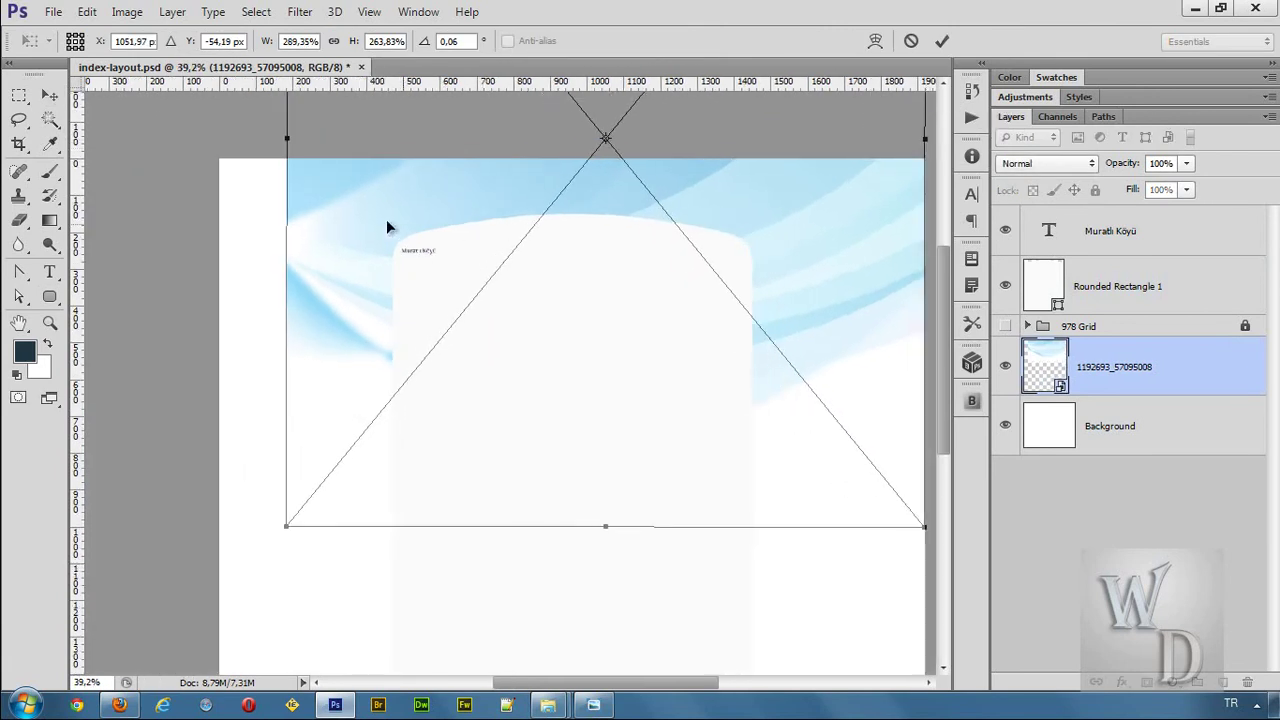
left_click_drag(285, 143, 219, 148)
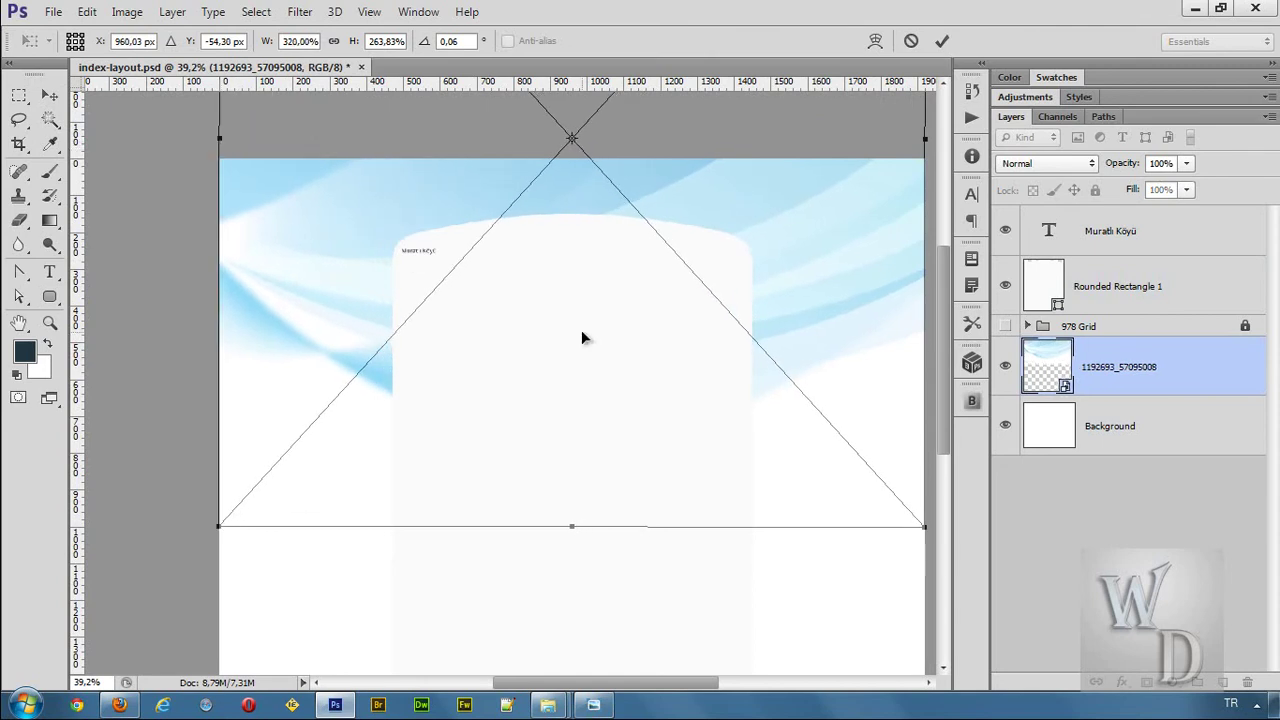
key("Return")
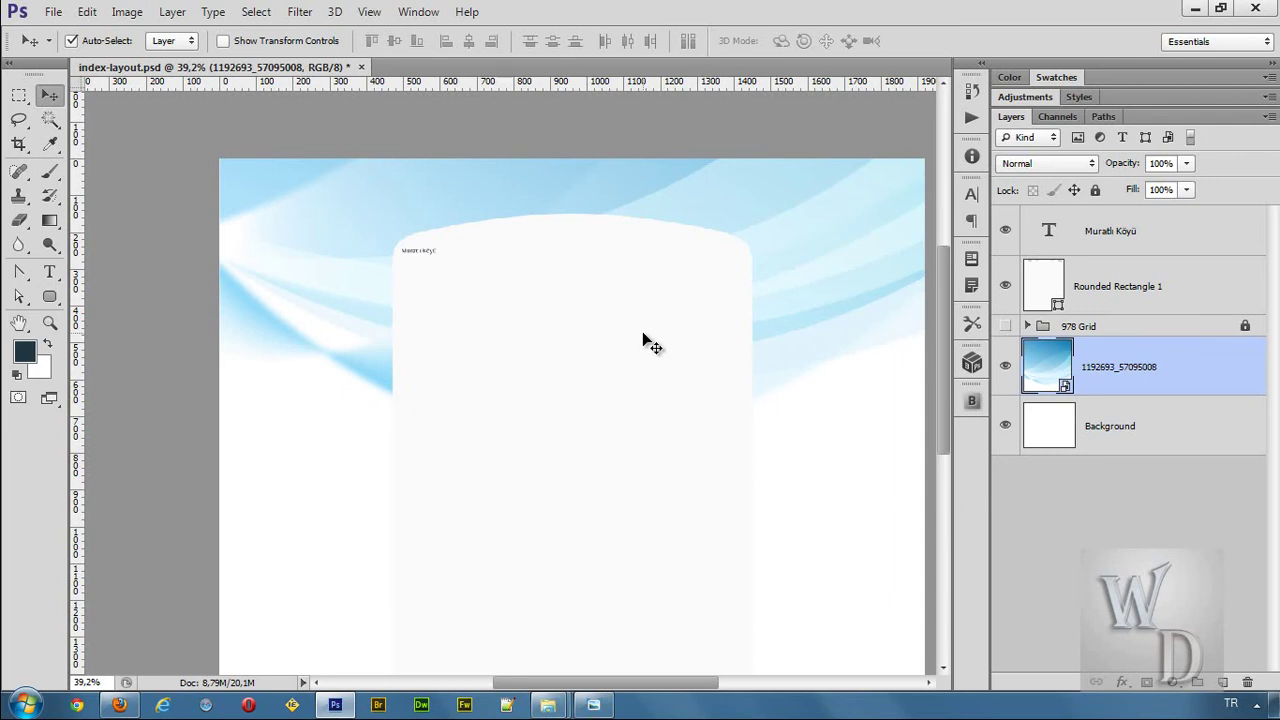
Step: Nudge the wave image straight up by about 100 px behind the content shape
left_click_drag(537, 400, 493, 382)
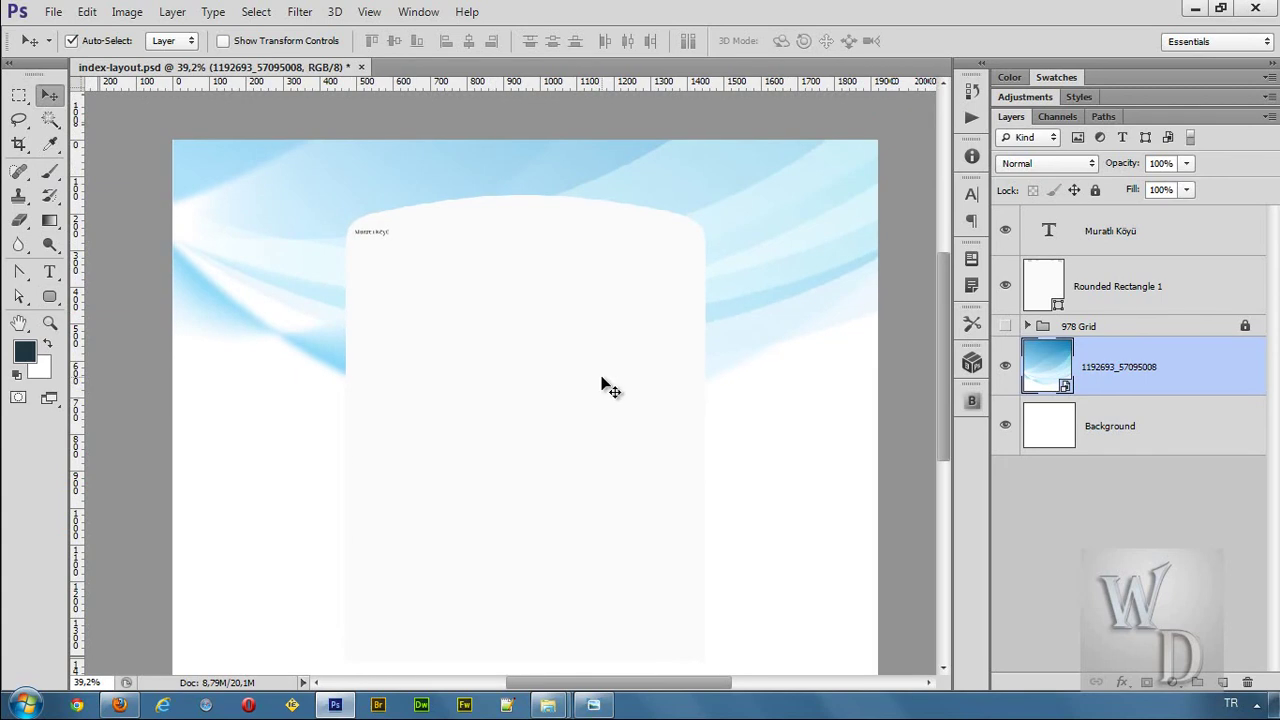
left_click_drag(946, 348, 937, 404)
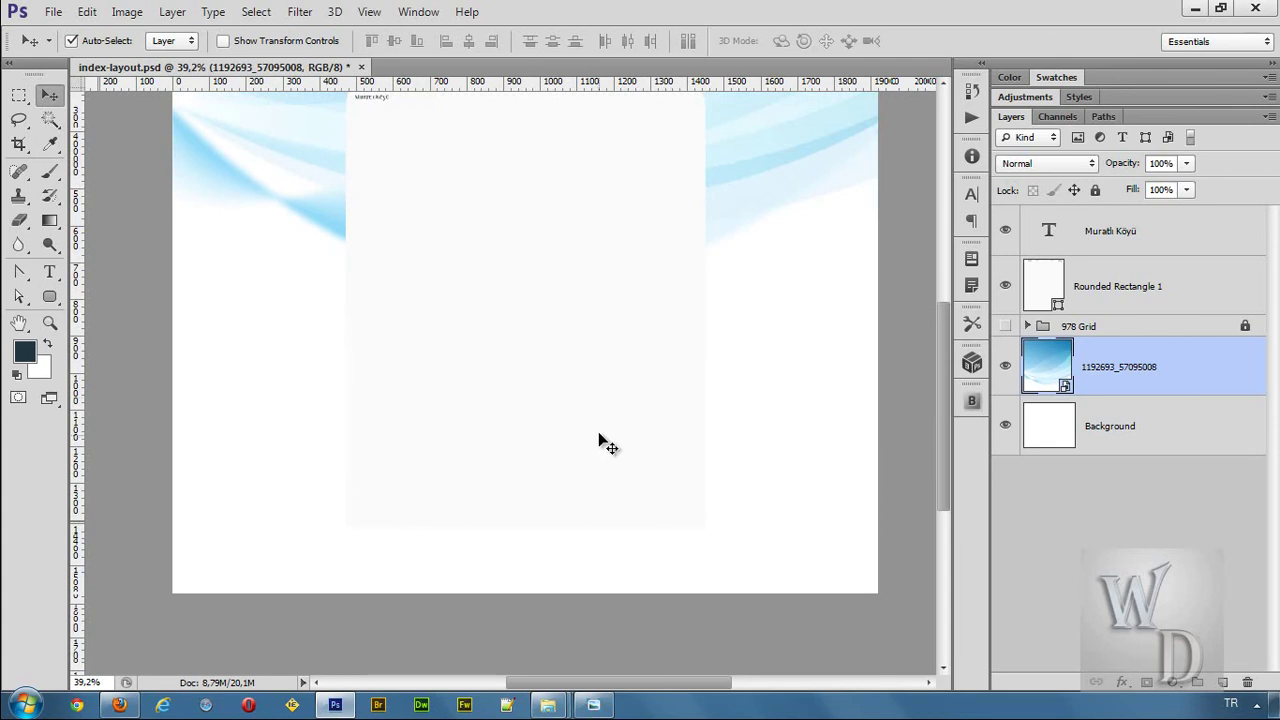
left_click(1045, 428)
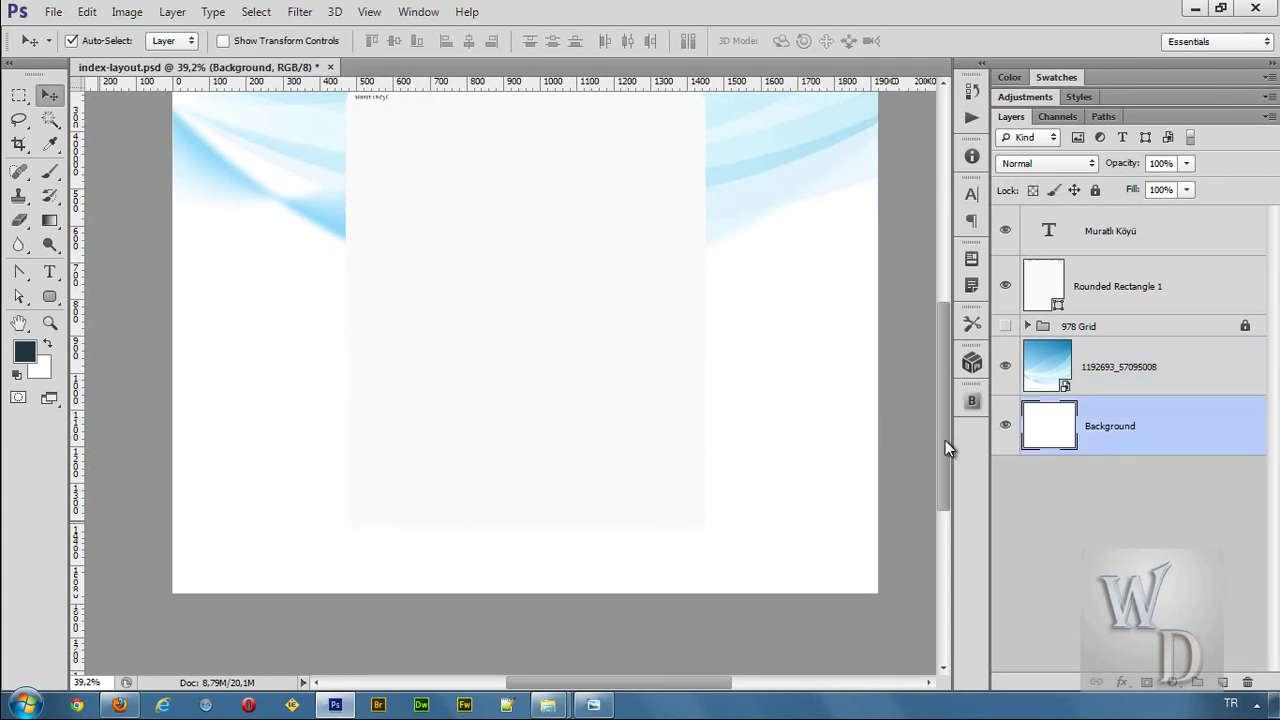
left_click_drag(946, 440, 944, 401)
left_click(765, 273)
key("shift+Up")
key("shift+Up")
key("shift+Up")
key("shift+Up")
key("shift+Up")
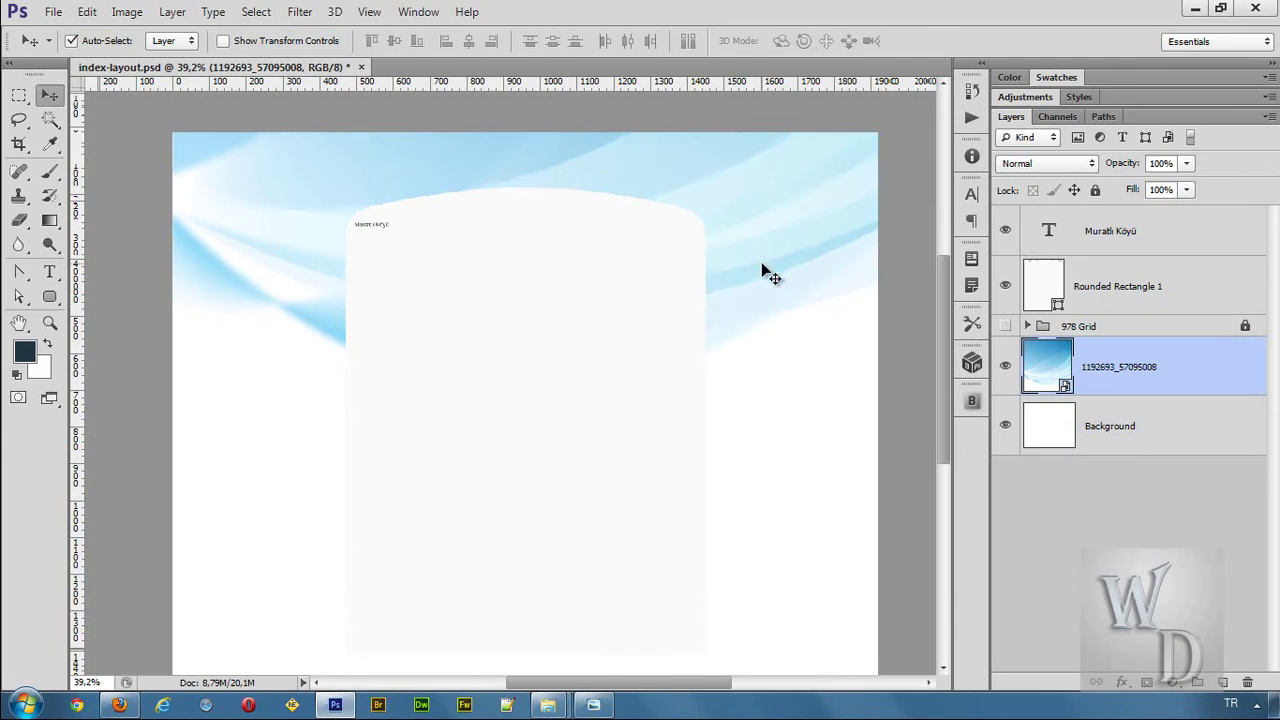
key("shift+Up")
key("shift+Up")
key("shift+Up")
key("shift+Up")
key("shift+Up")
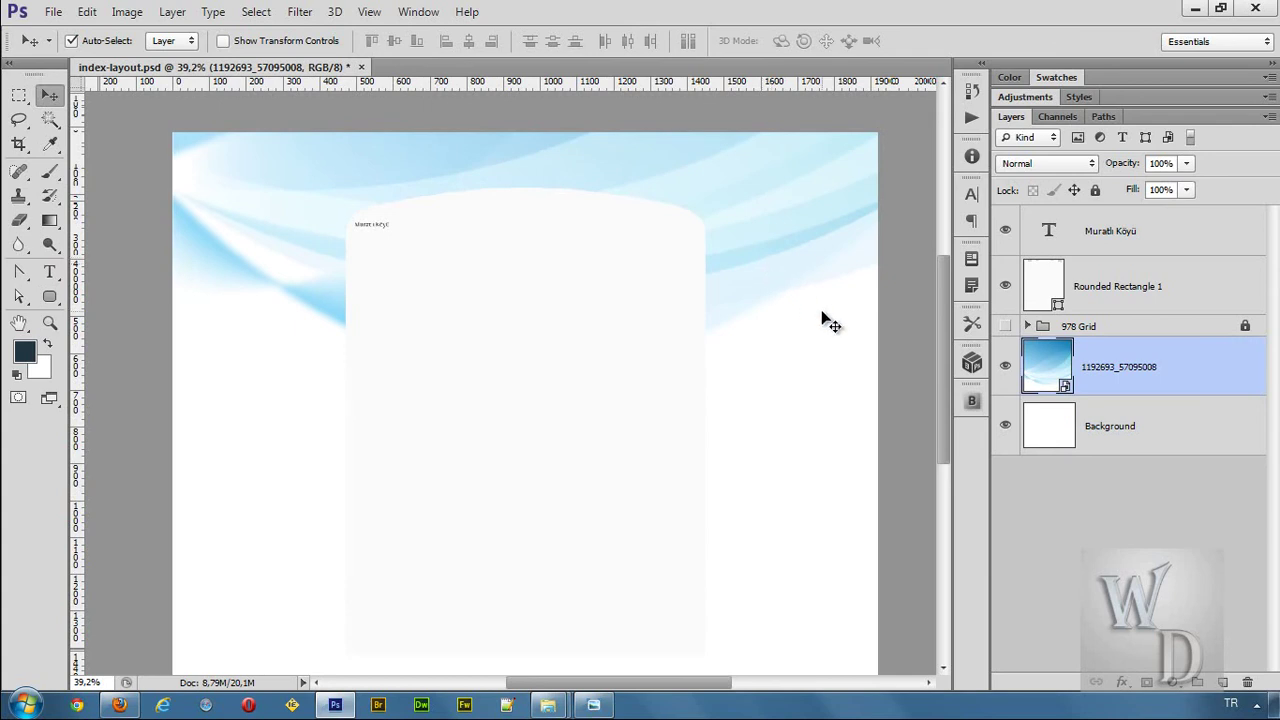
Step: Rename the Rounded Rectangle 1 layer to content-bg
left_click(594, 337)
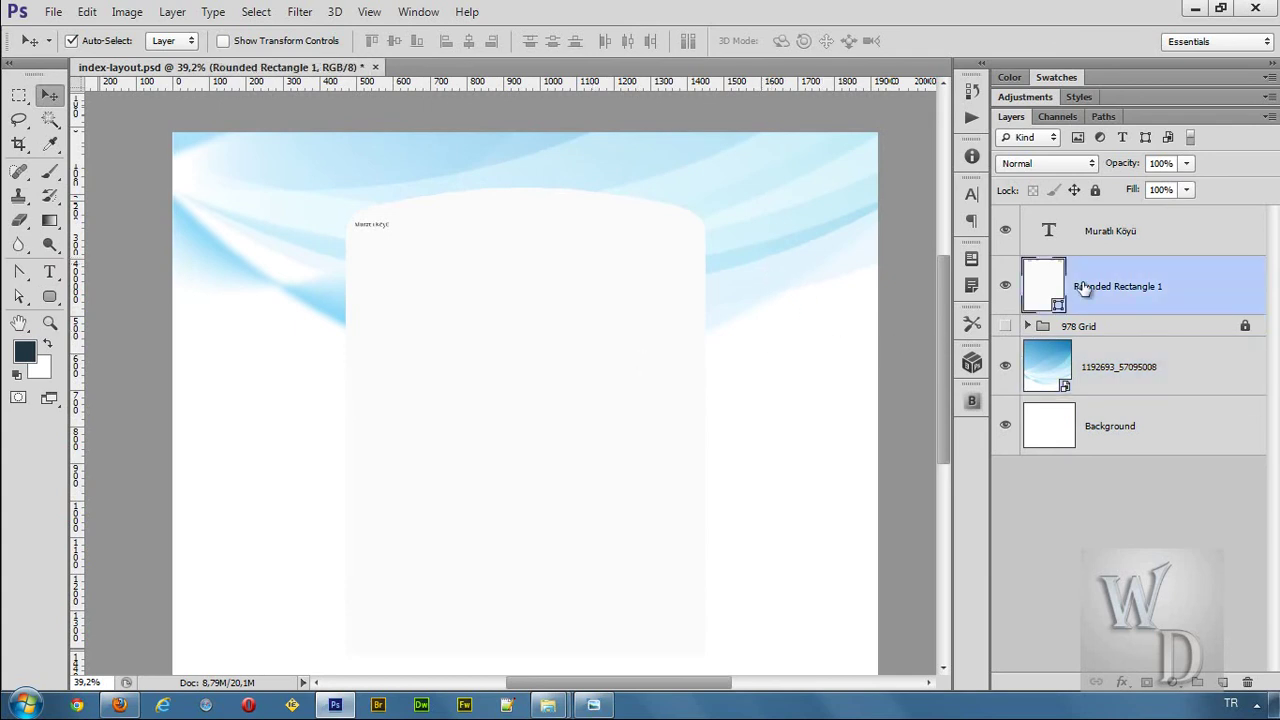
double_click(1117, 287)
type("content-bg")
key("Return")
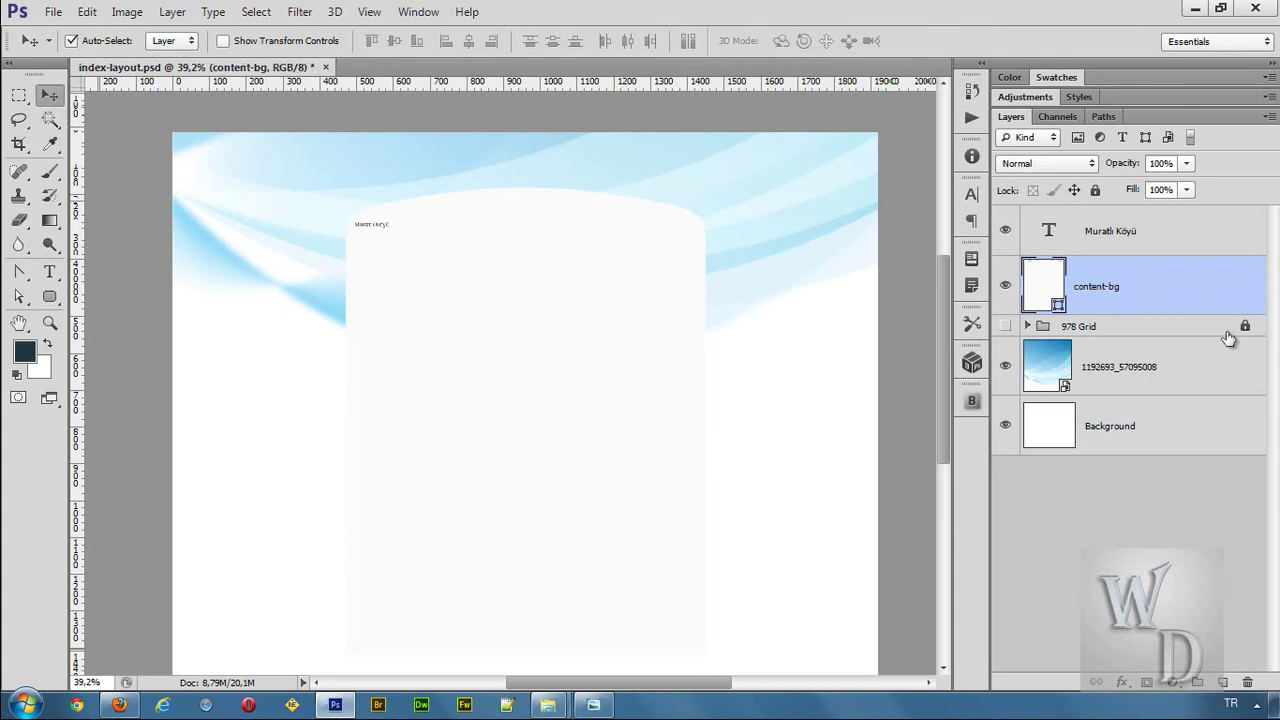
Step: Add a drop shadow to the content-bg layer with global light off and an angle of 90°
right_click(1048, 291)
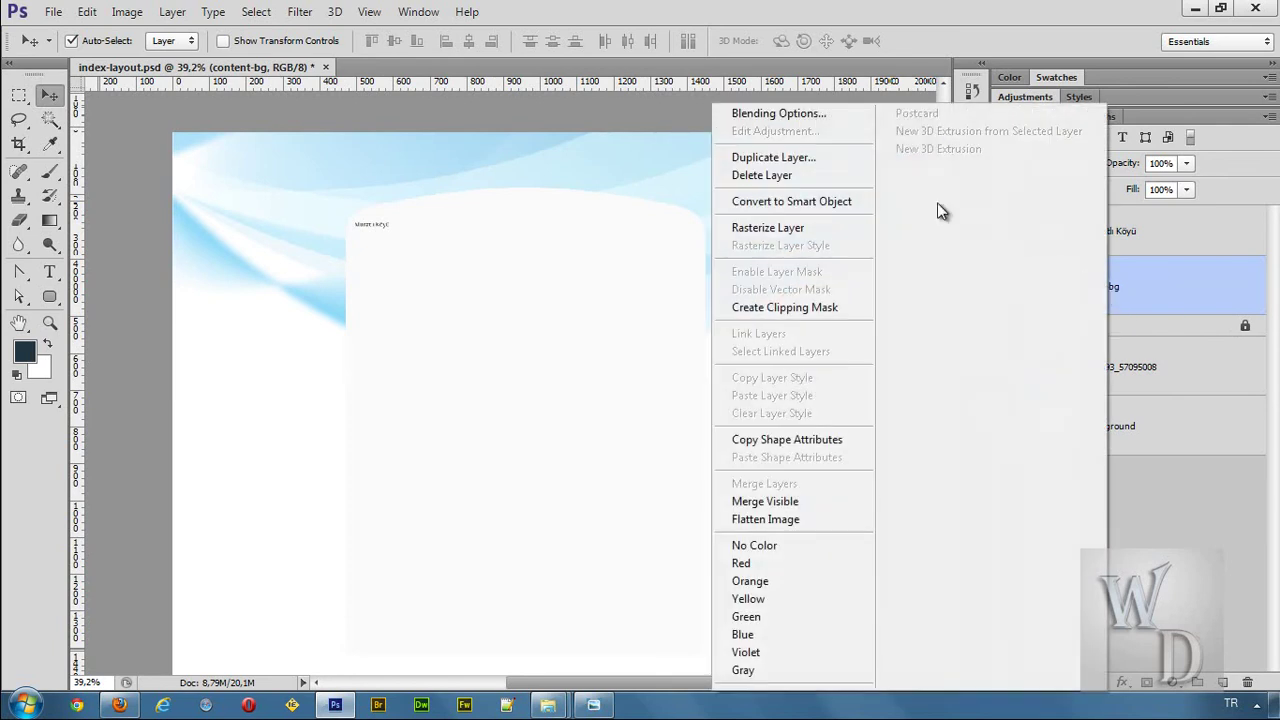
left_click(779, 113)
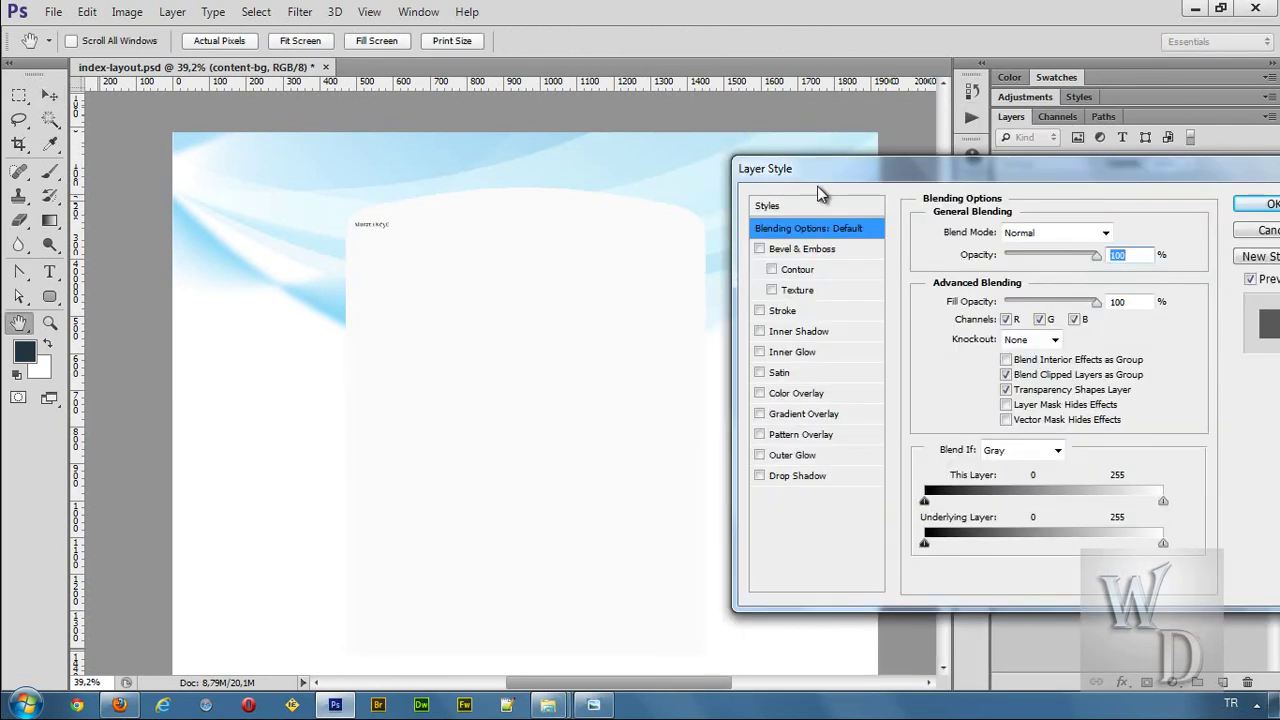
left_click_drag(823, 175, 728, 160)
left_click(728, 463)
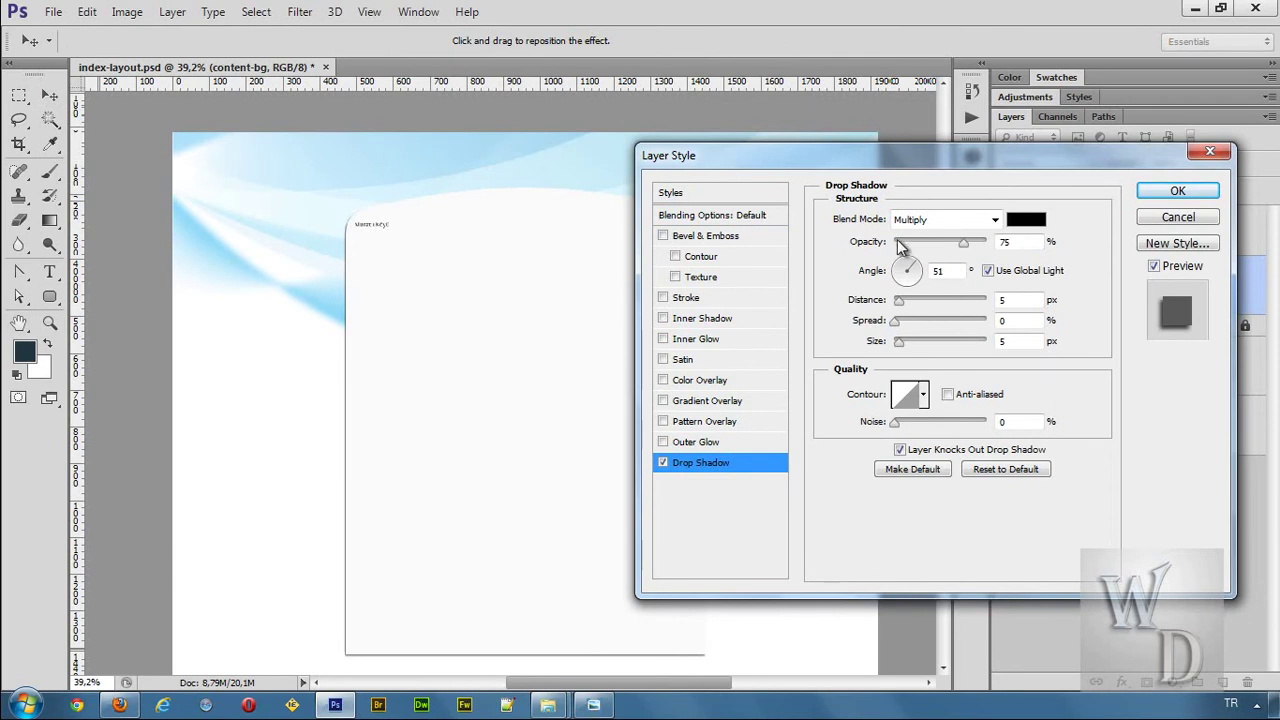
left_click_drag(869, 158, 777, 254)
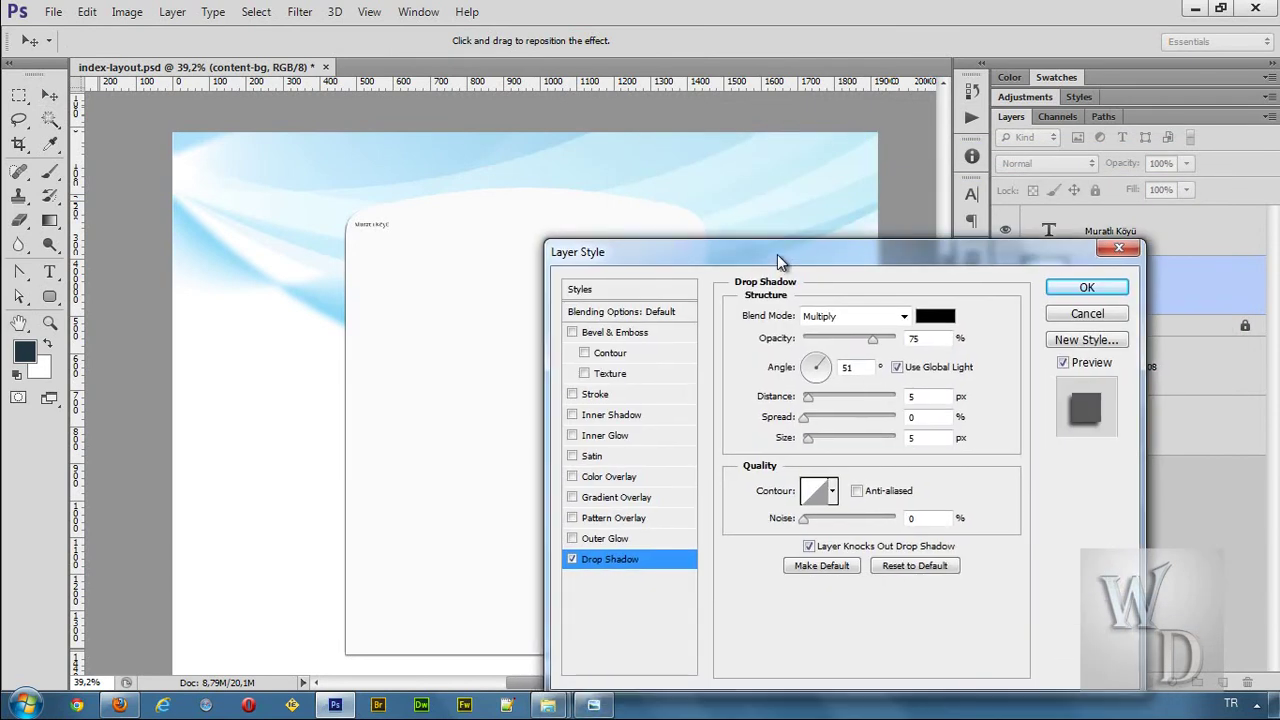
left_click(897, 367)
double_click(849, 367)
type("90")
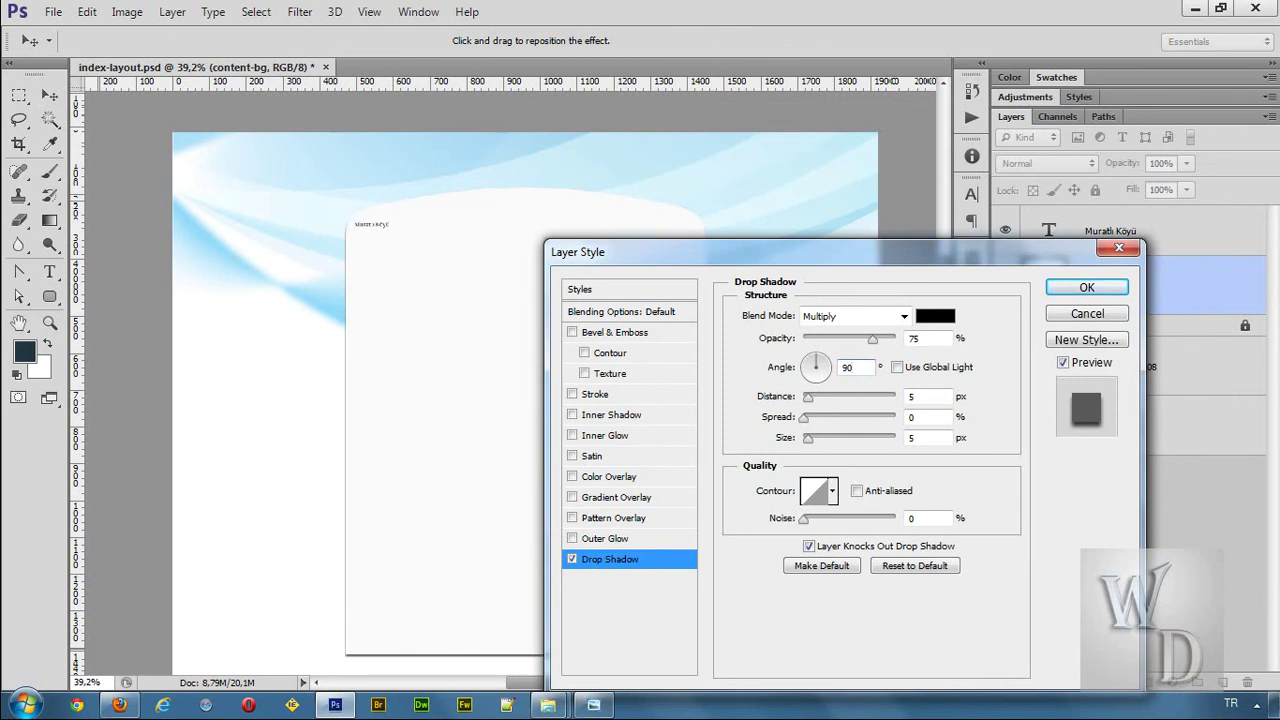
Step: Set the content-bg drop shadow to a distance of 0 px, an opacity of 25% and a size of 30 px
left_click_drag(793, 262, 818, 234)
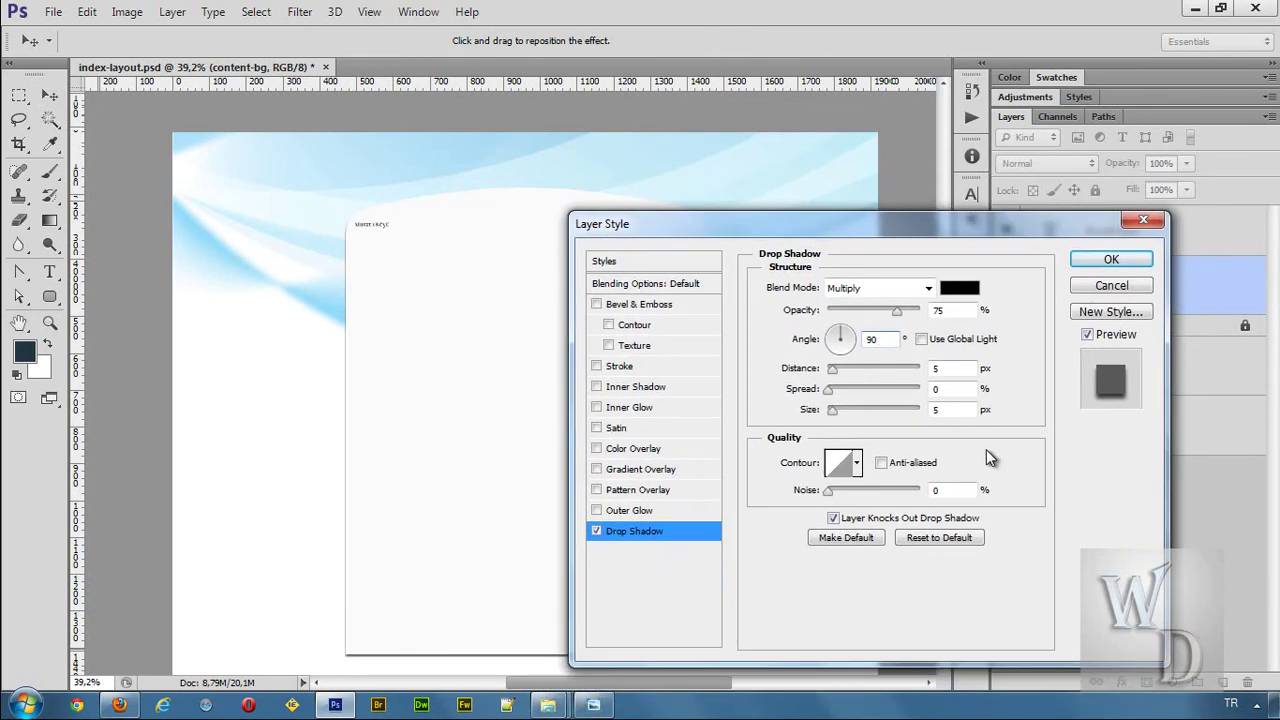
left_click_drag(832, 368, 826, 368)
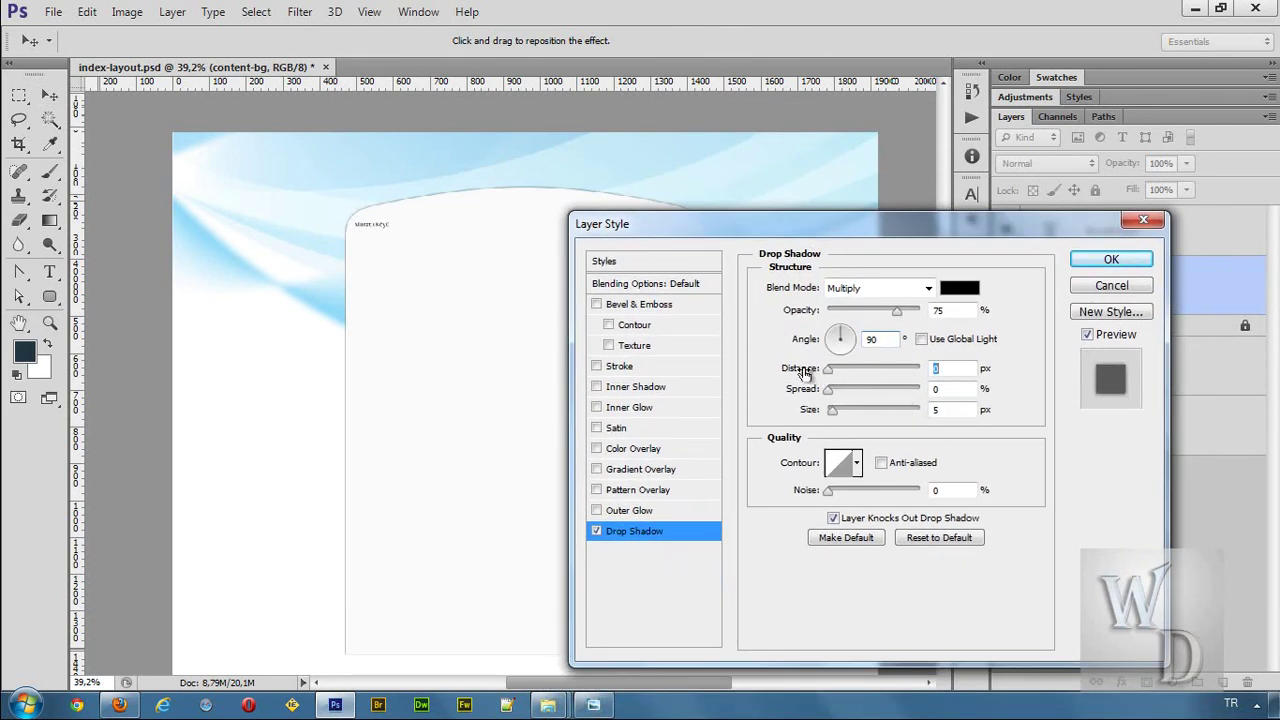
left_click_drag(878, 224, 986, 191)
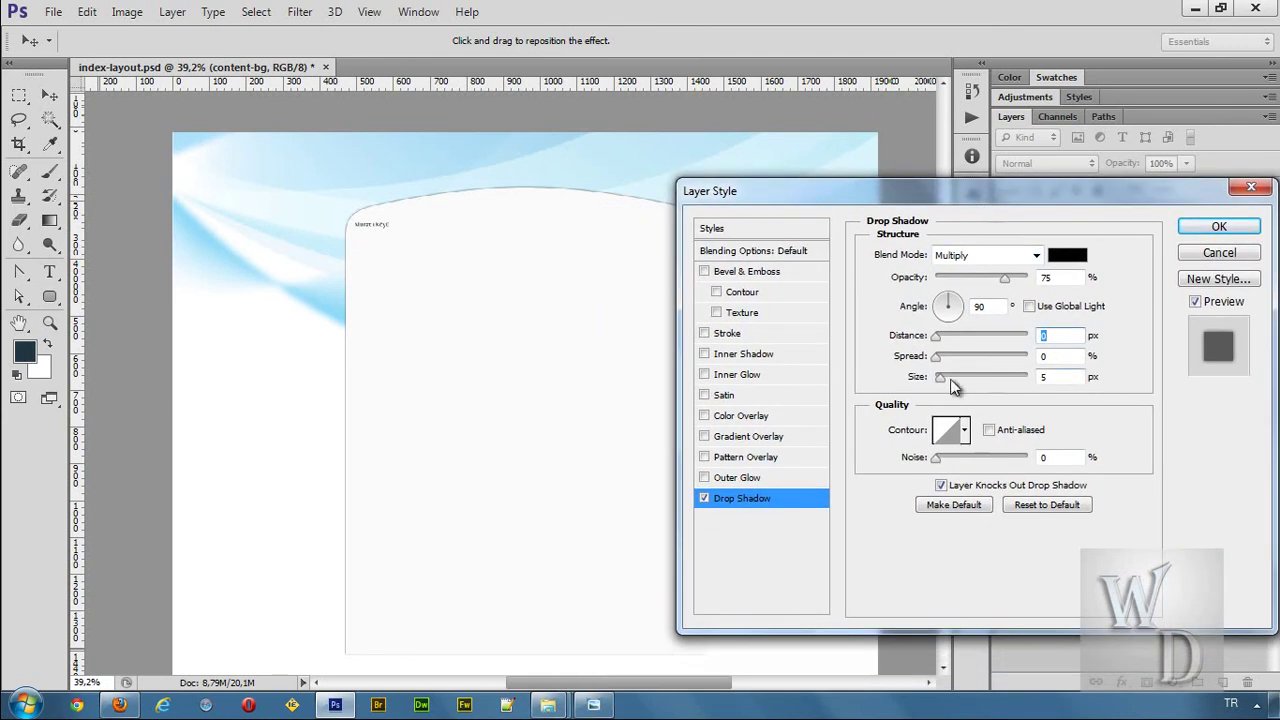
left_click_drag(941, 381, 952, 371)
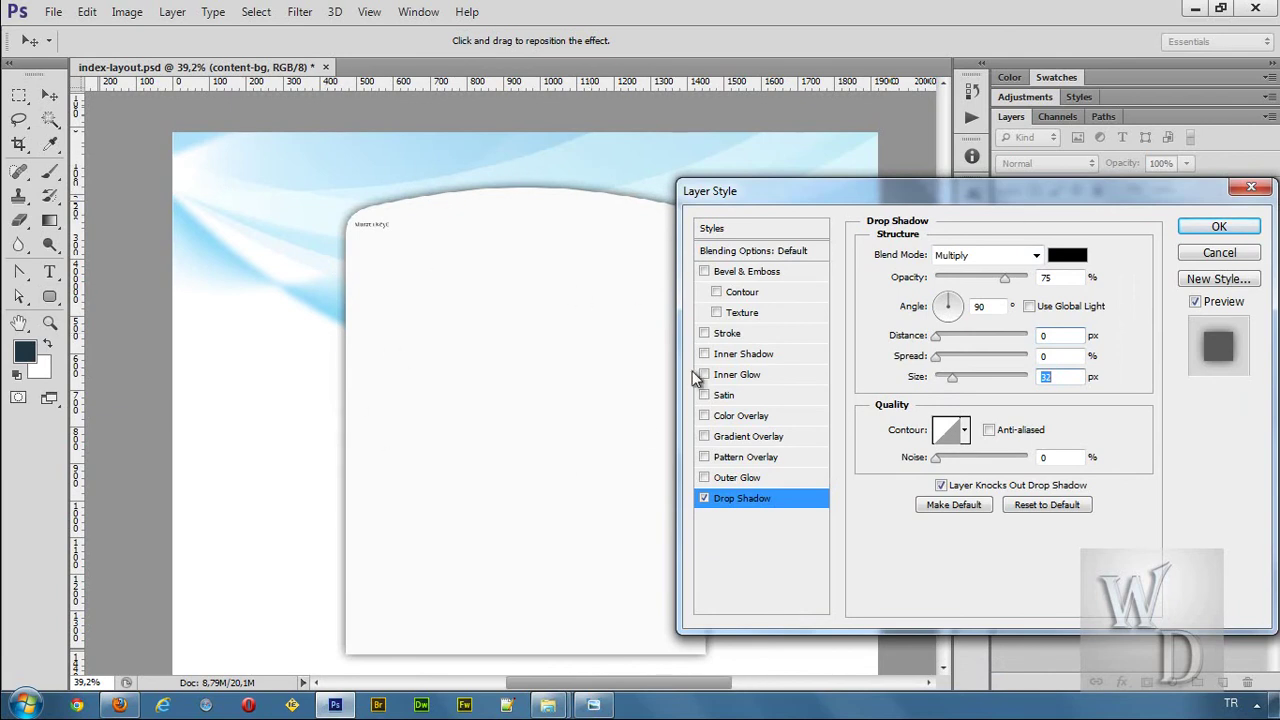
left_click(1062, 278)
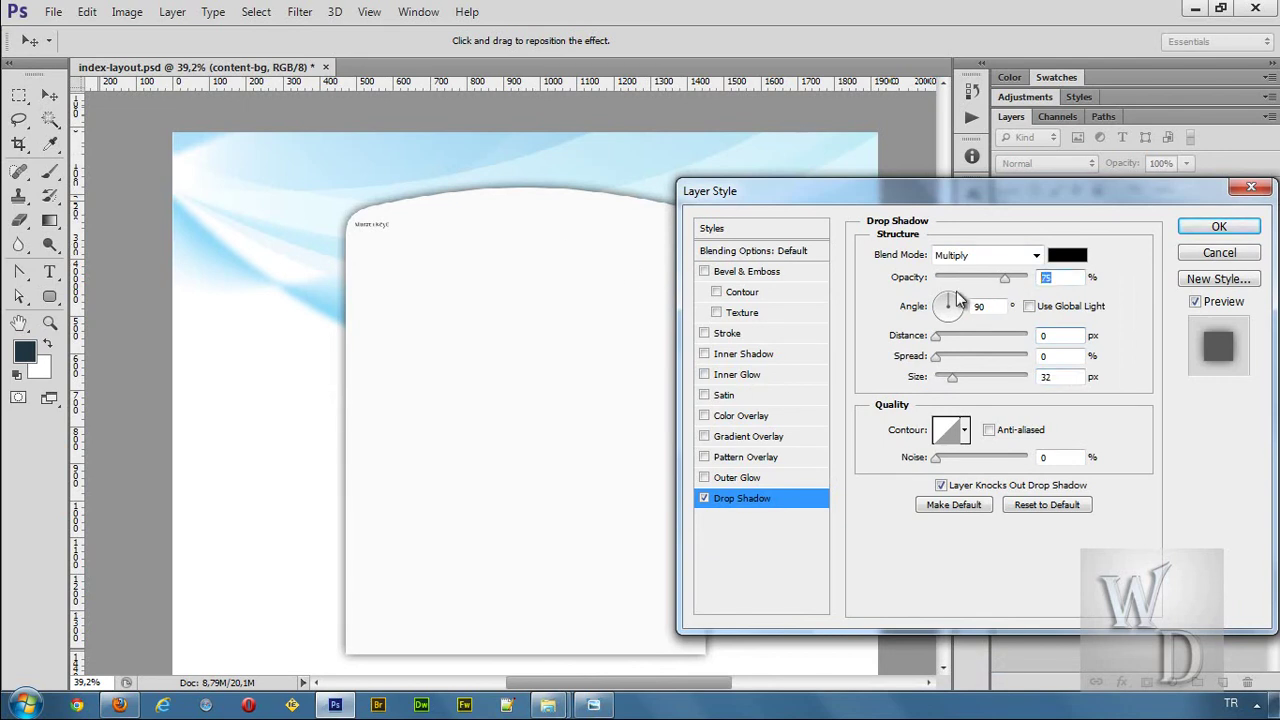
type("25")
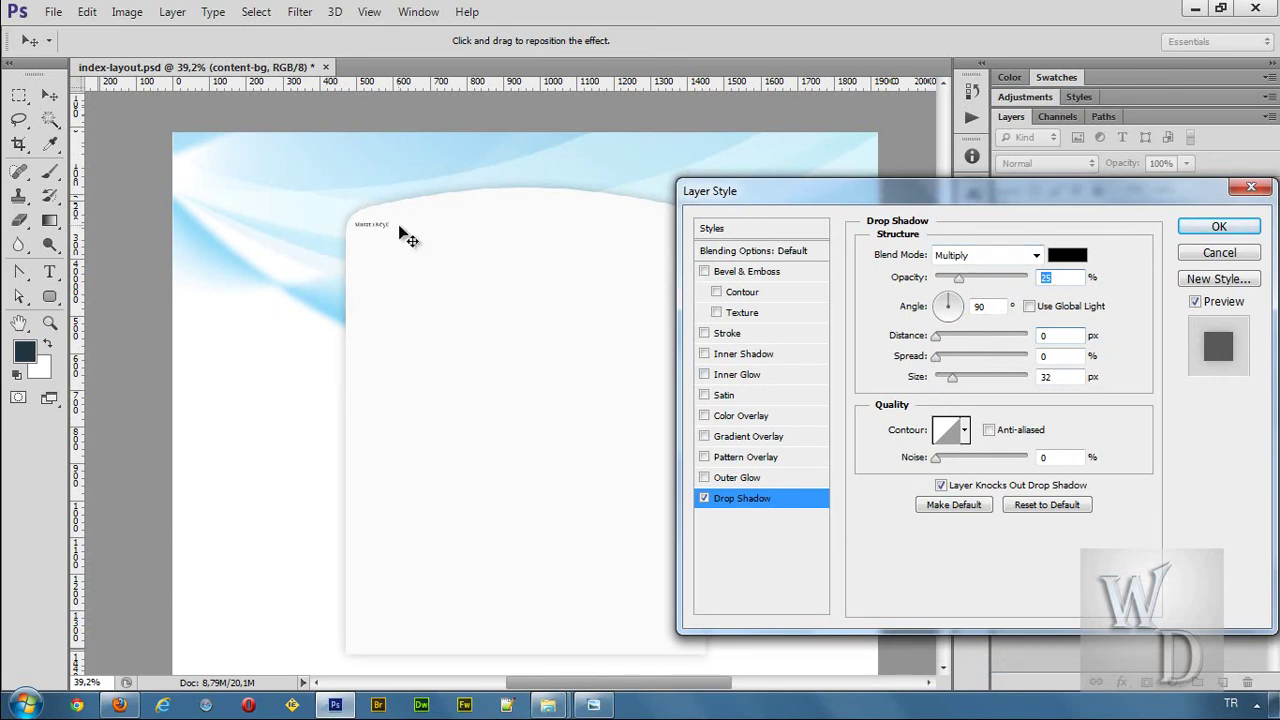
left_click(955, 380)
type("30")
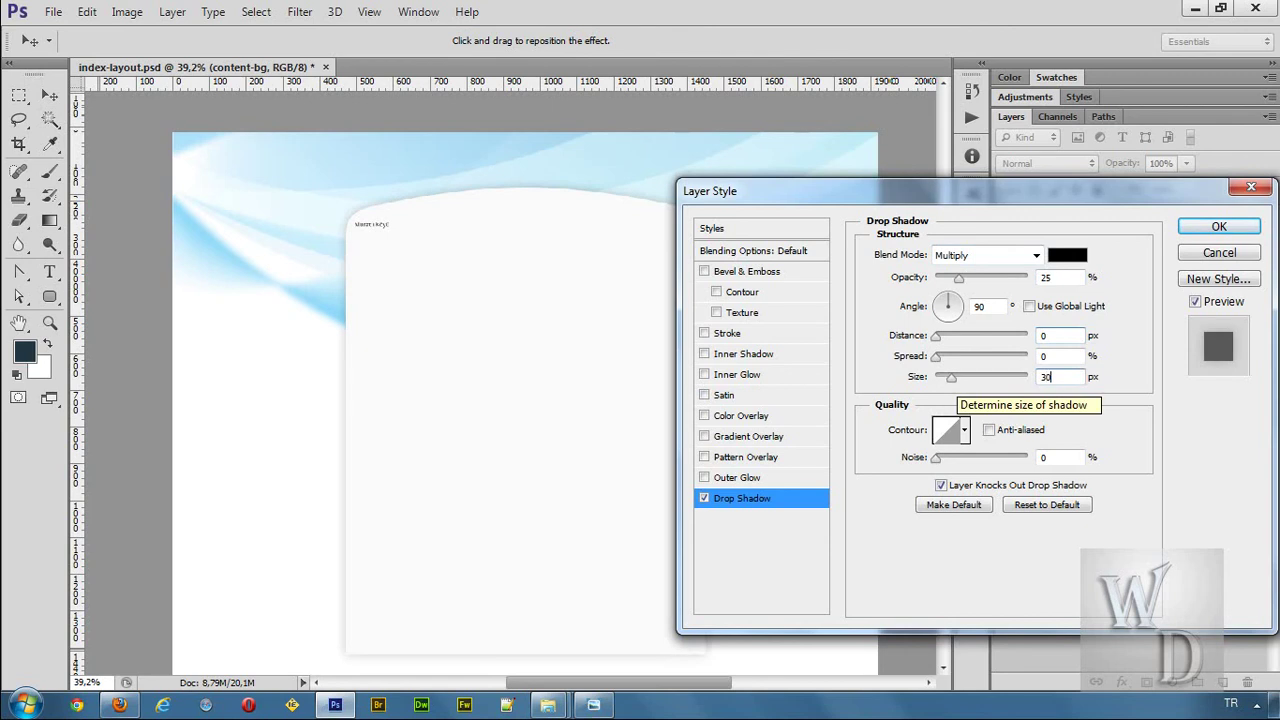
left_click(1219, 226)
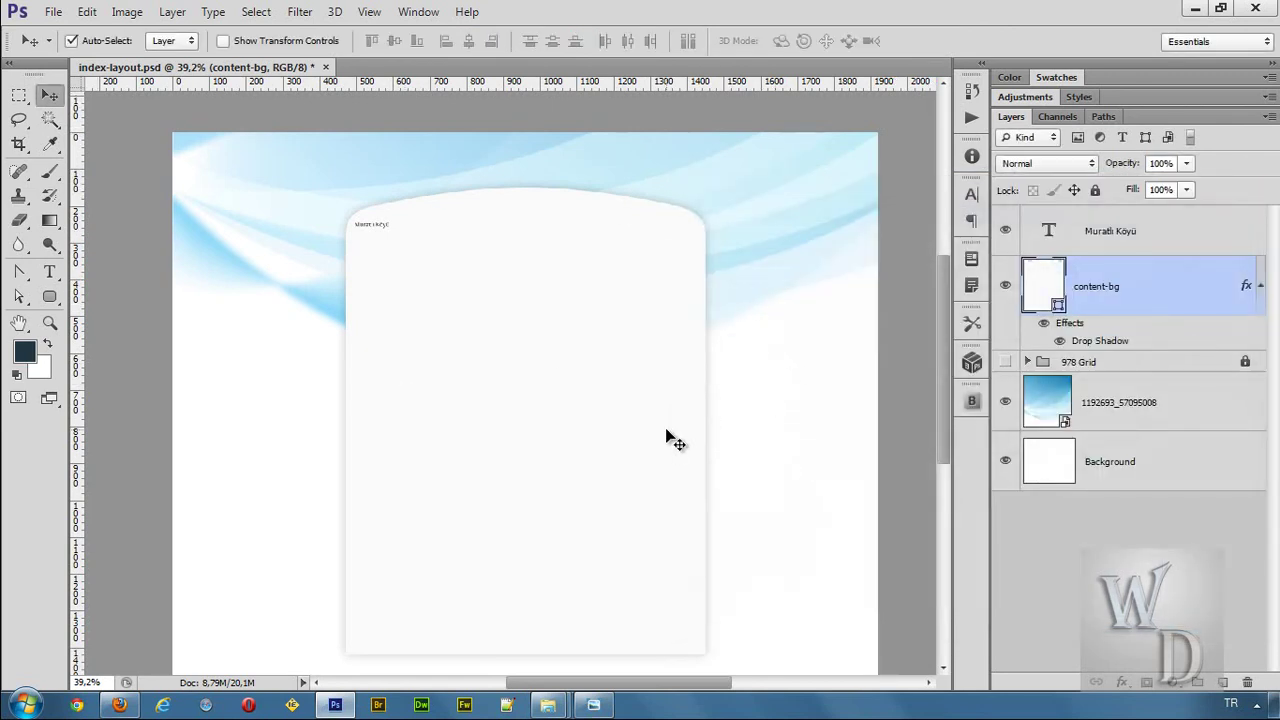
Step: Set the opacity of the content-bg layer's drop shadow to 15%
scroll(666, 434, "up", 3)
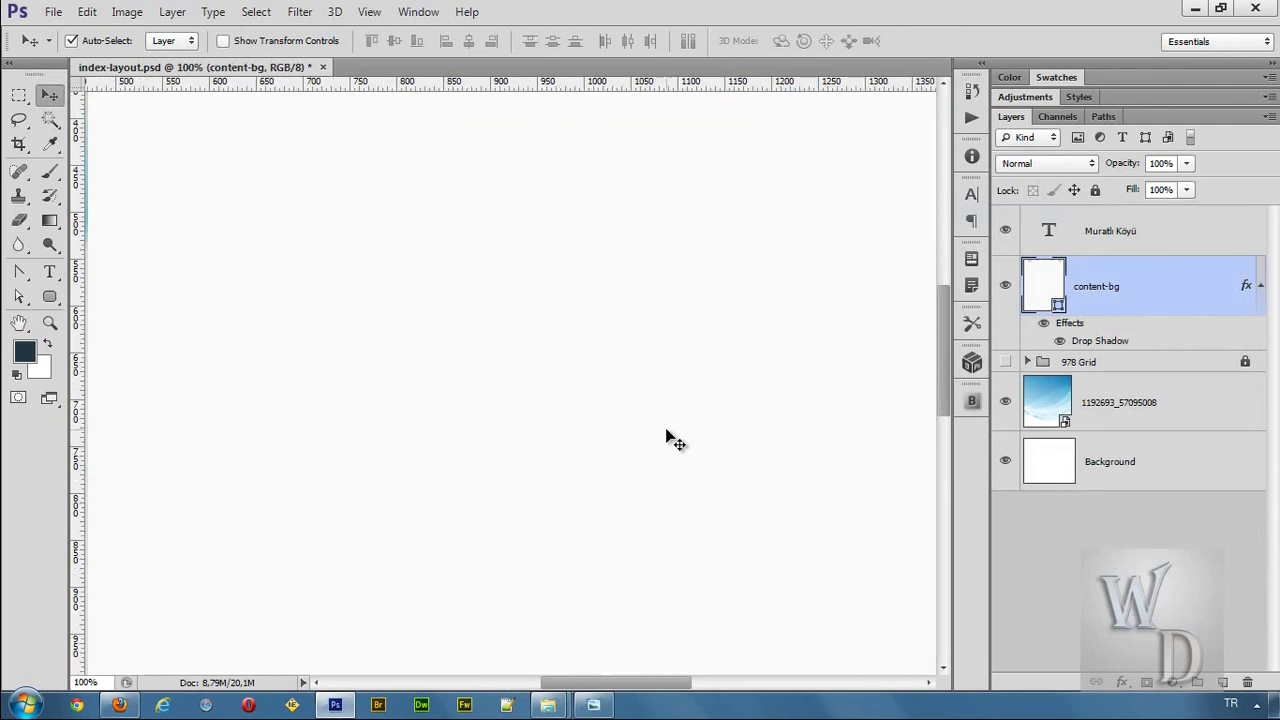
scroll(614, 366, "down", 2)
left_click_drag(563, 314, 494, 502)
scroll(494, 502, "down", 8)
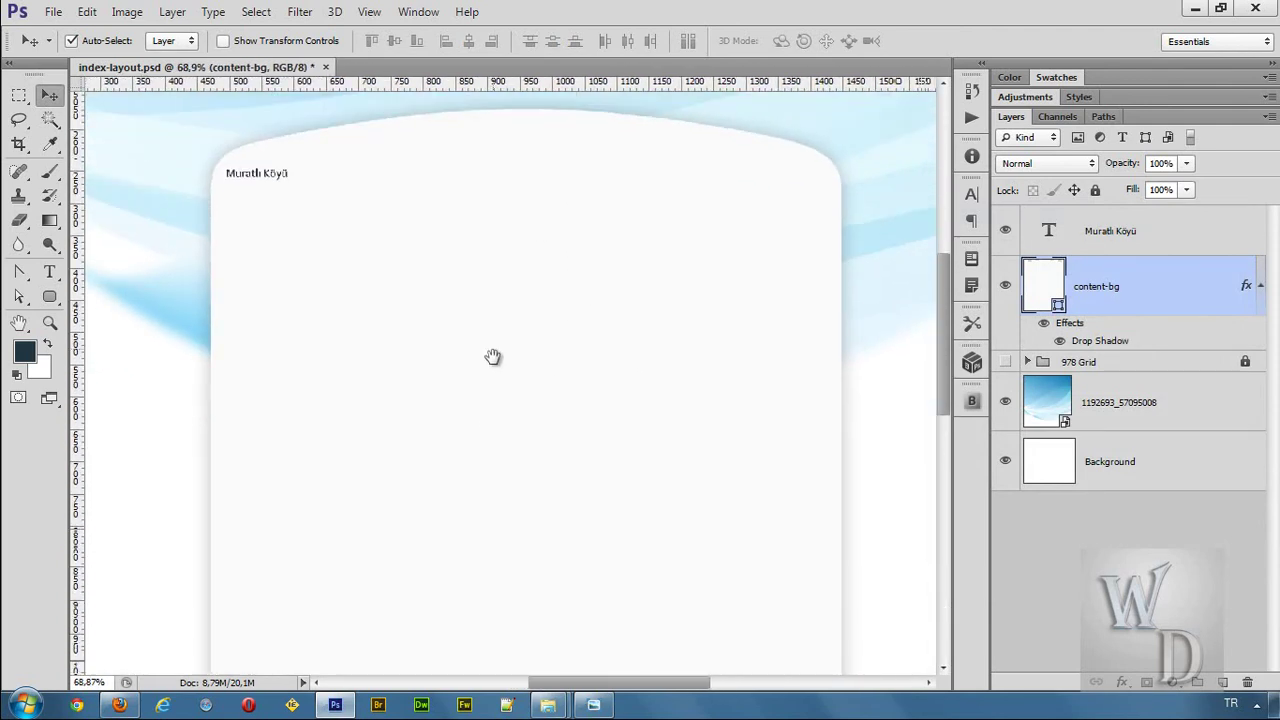
left_click_drag(585, 508, 581, 540)
left_click_drag(618, 322, 603, 546)
double_click(1100, 341)
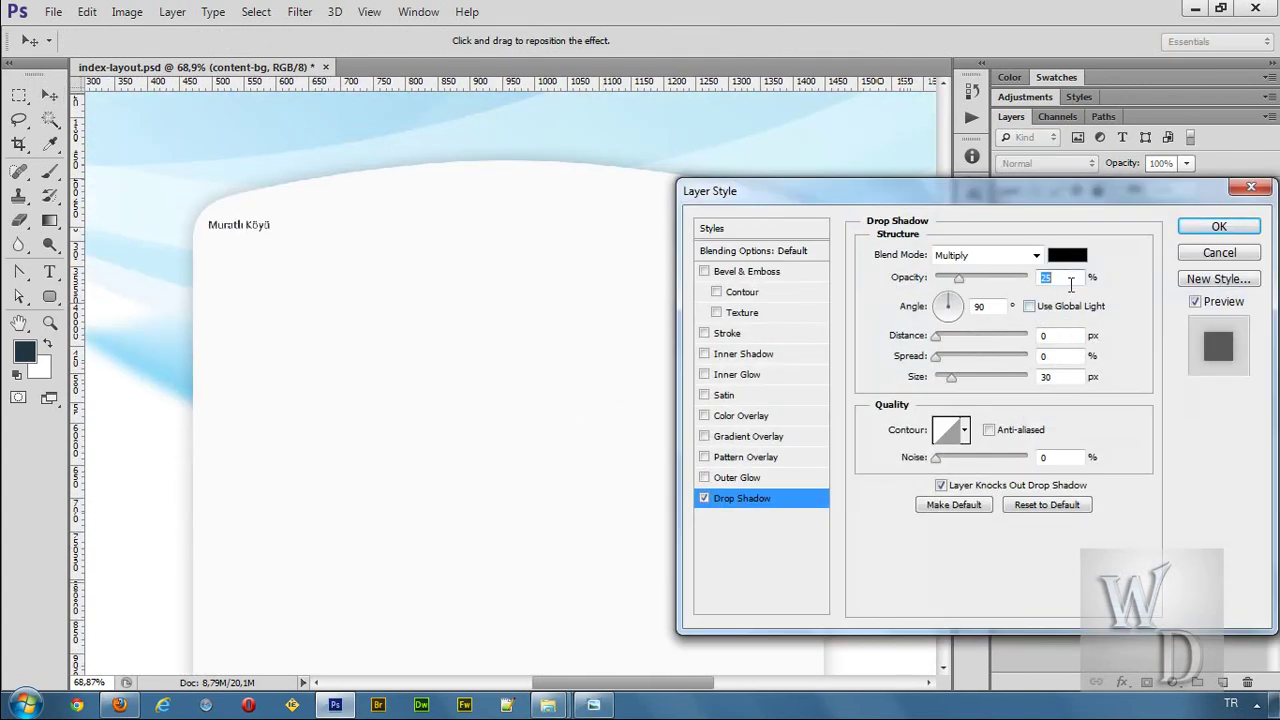
type("15")
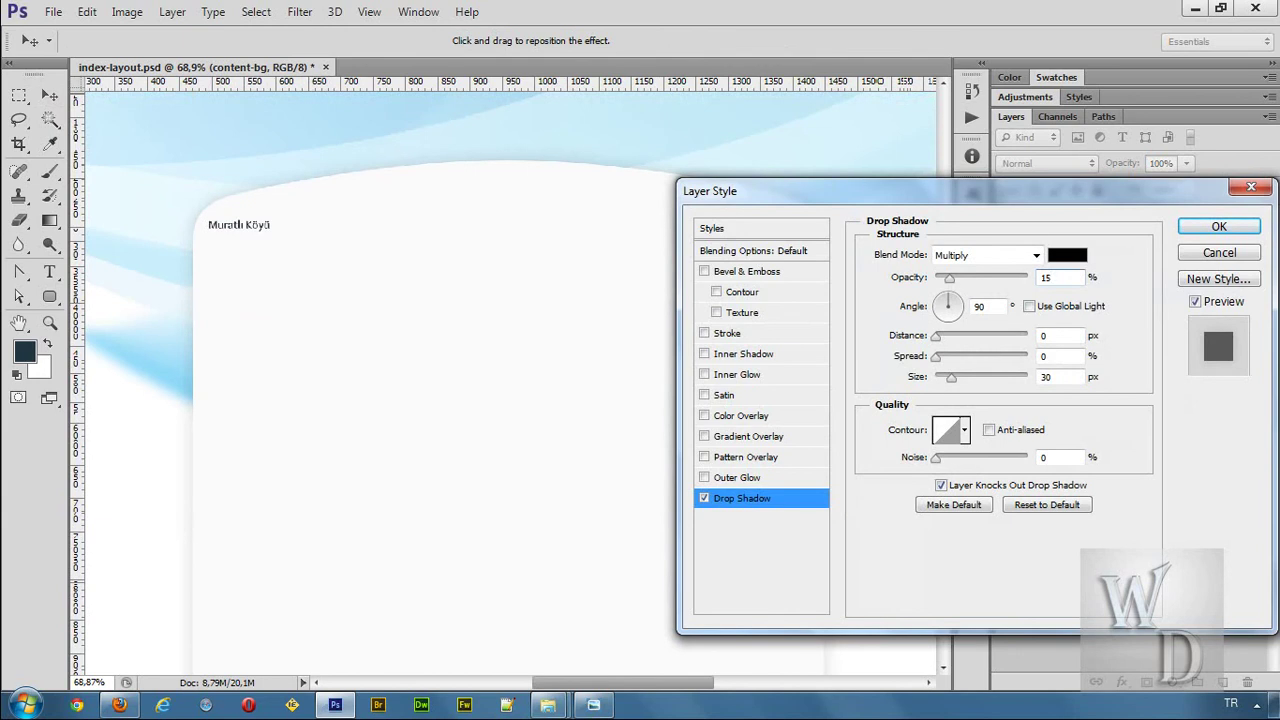
left_click(1219, 226)
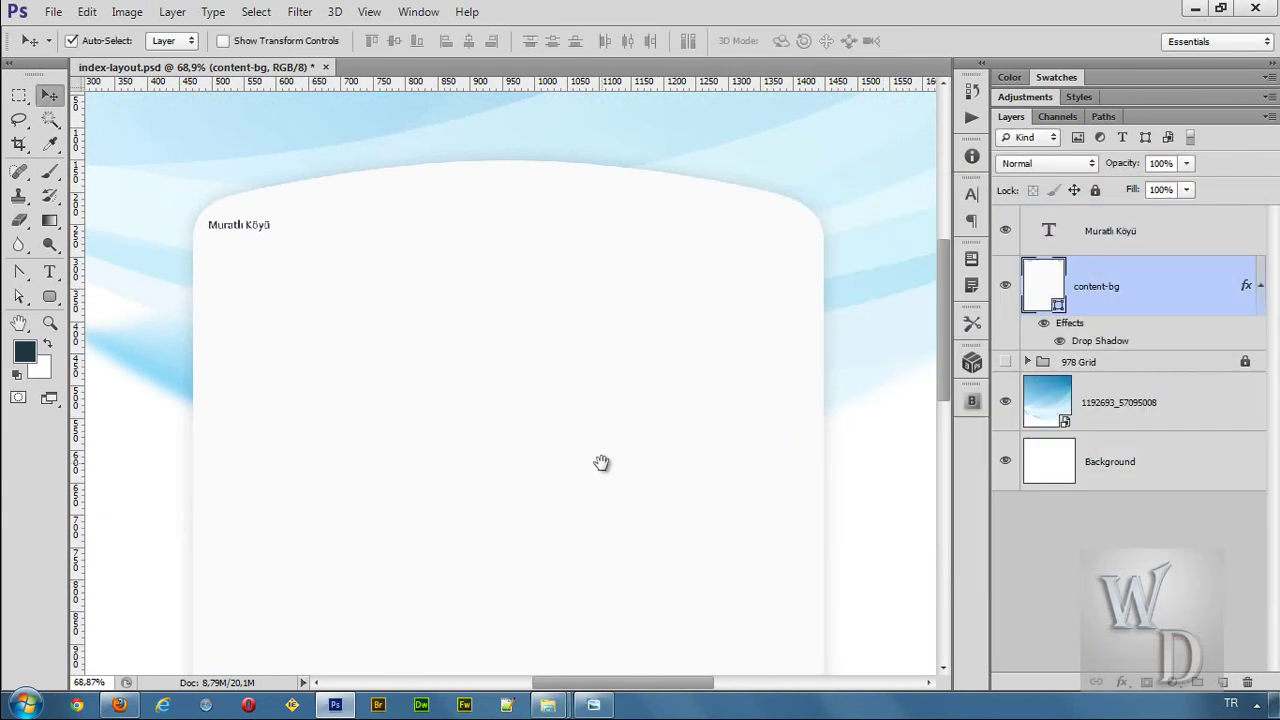
left_click_drag(601, 462, 598, 270)
left_click_drag(604, 505, 594, 404)
left_click_drag(594, 244, 591, 486)
left_click_drag(583, 337, 580, 410)
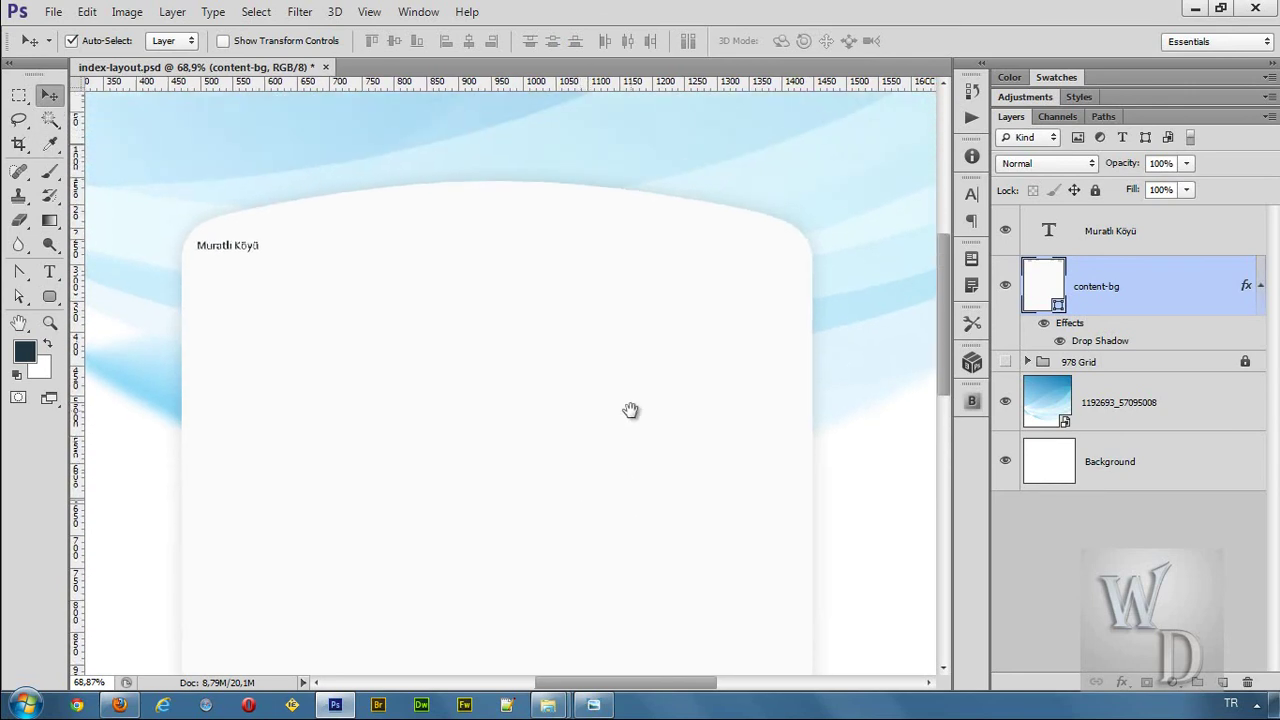
left_click_drag(611, 457, 586, 491)
left_click_drag(519, 407, 527, 351)
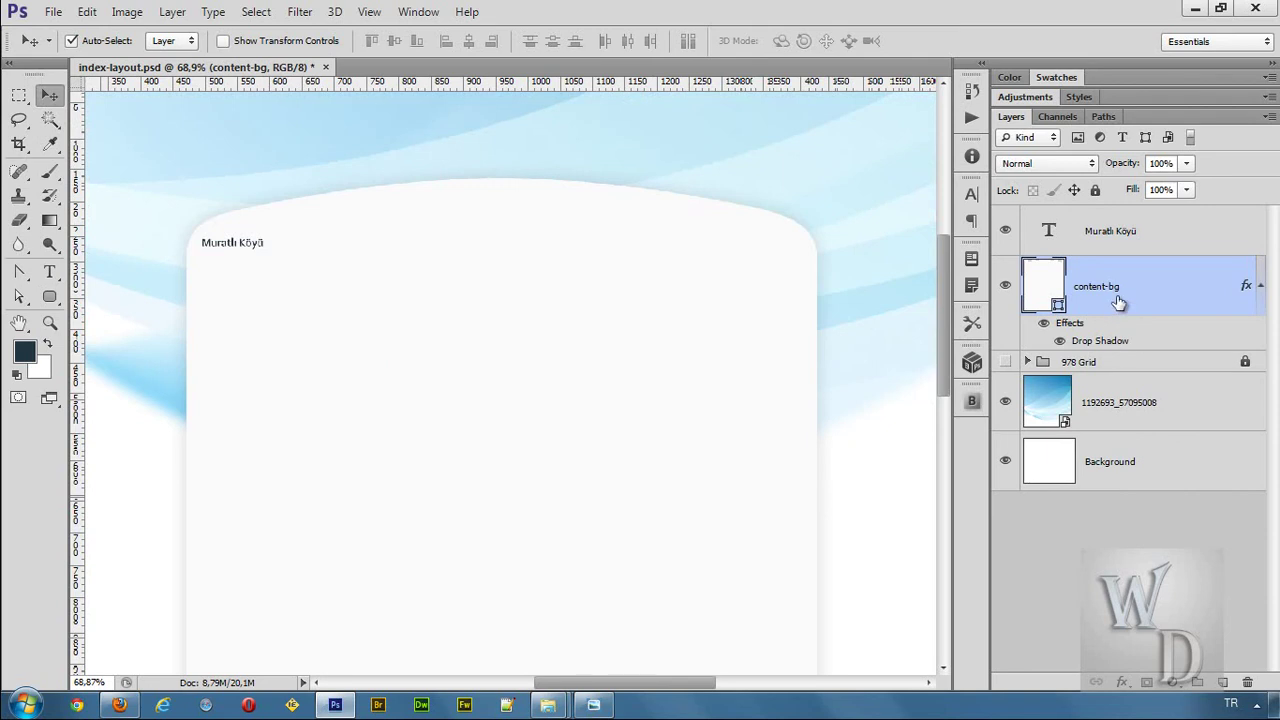
Step: Move the wave image layer above the 978 Grid group and group it with the content-bg layer
left_click_drag(1124, 402, 1104, 357)
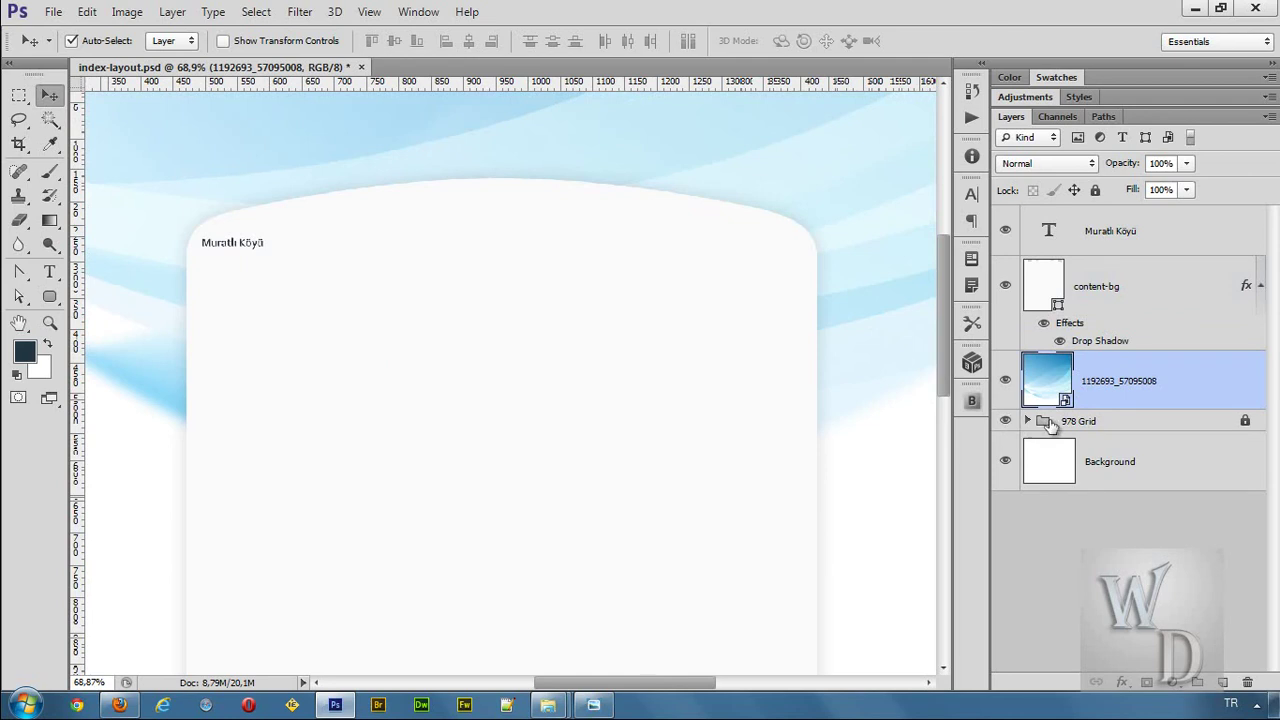
left_click(1120, 296)
left_click(1116, 374)
left_click(1124, 308, "ctrl")
key("ctrl+g")
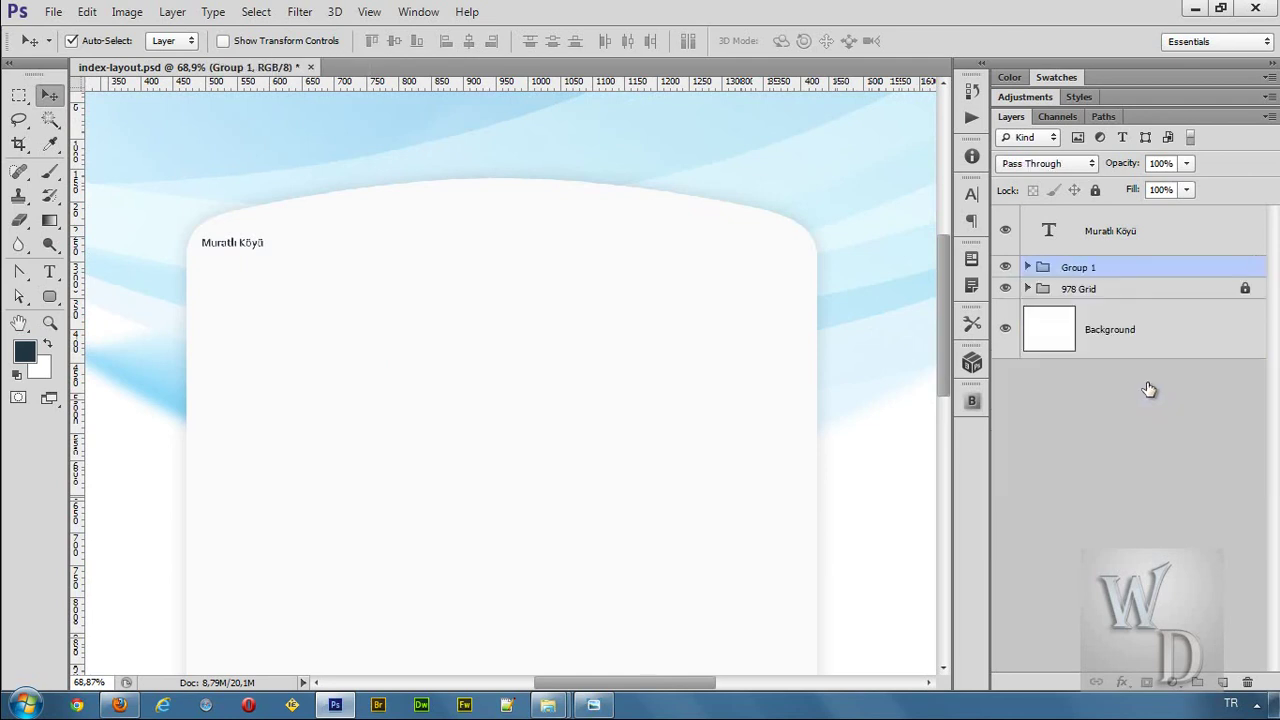
Step: Rename the group holding content-bg and the wave image as Background and lock it completely
double_click(1082, 268)
type("Background")
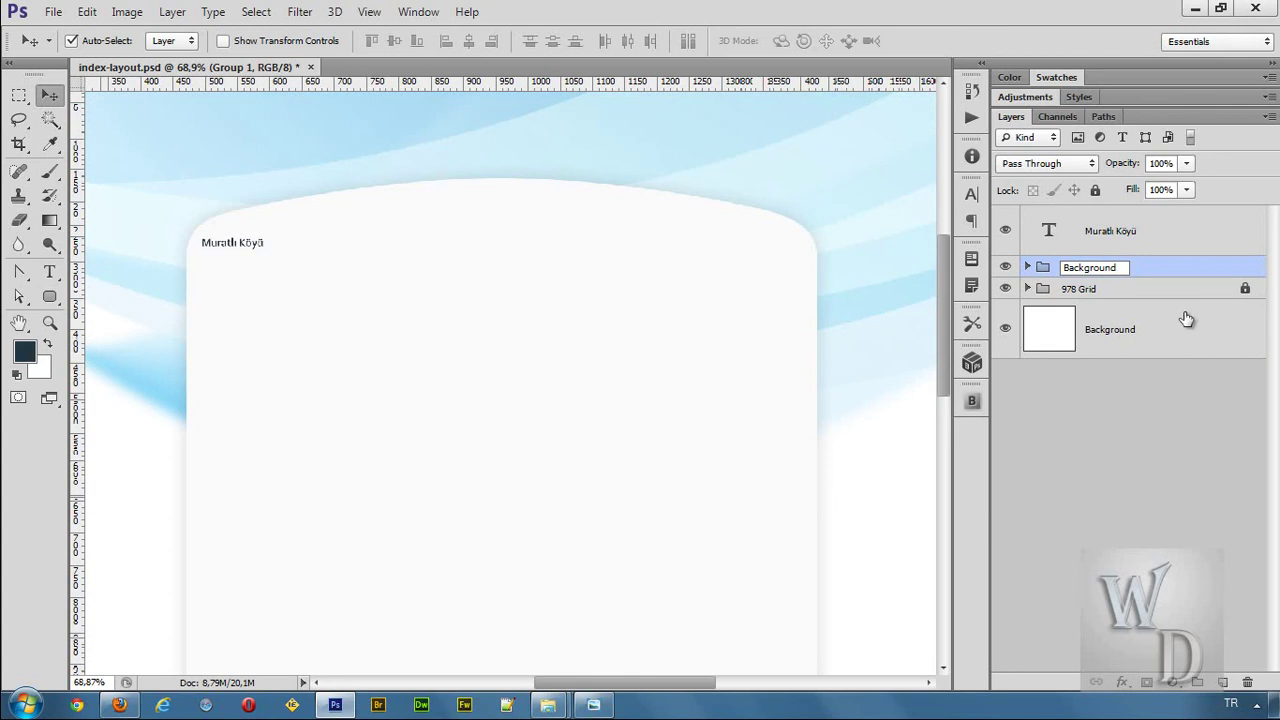
key("Return")
left_click(1095, 190)
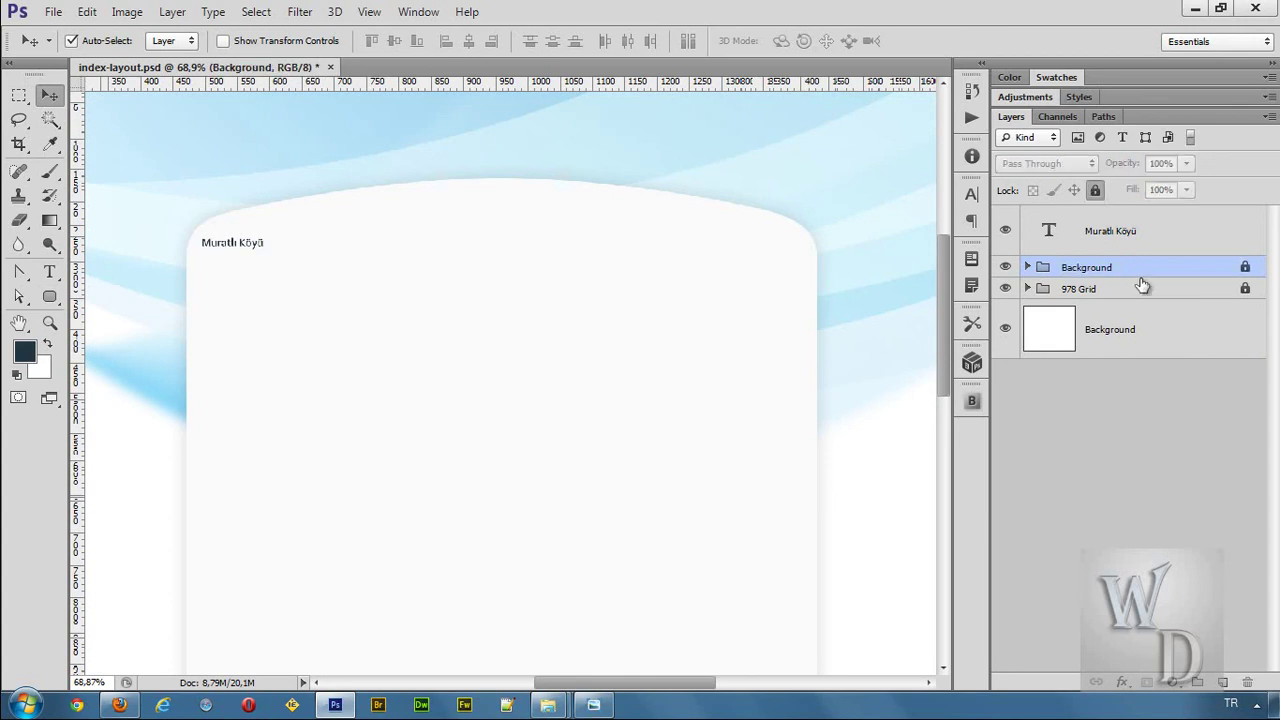
Step: Hide the 978 Grid group
scroll(645, 357, "down", 2)
scroll(648, 358, "down", 1)
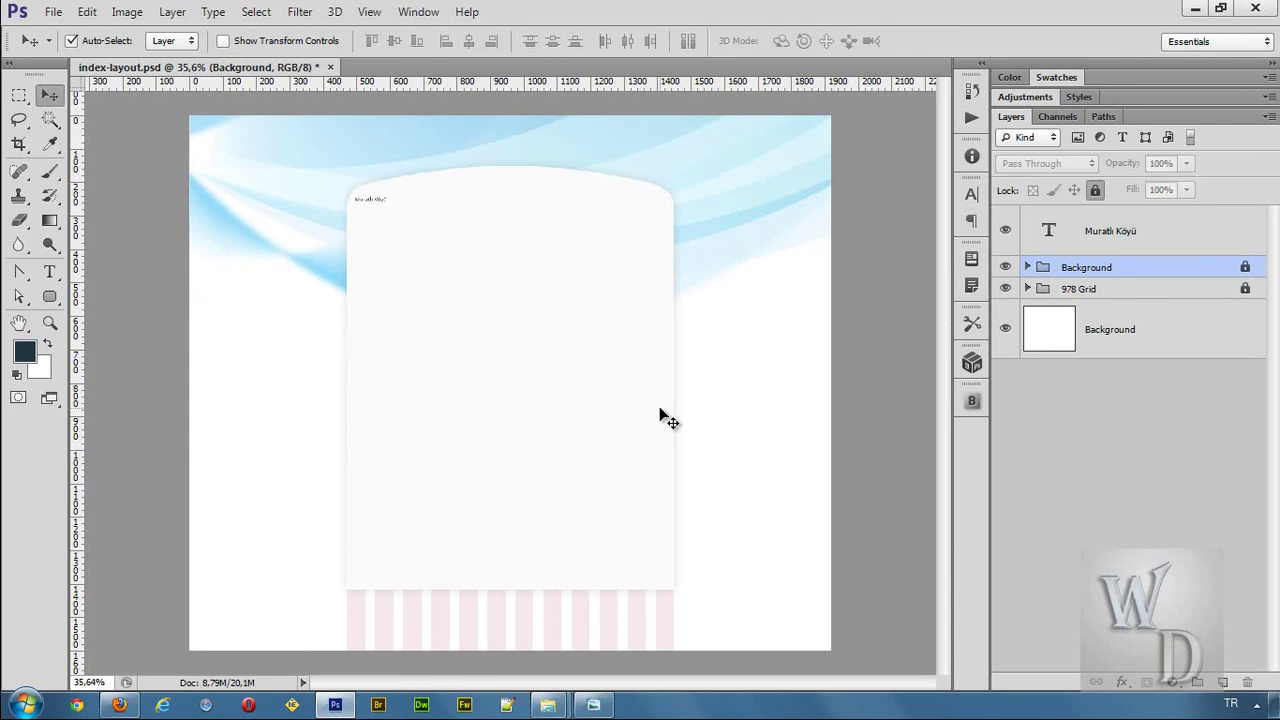
left_click(1005, 288)
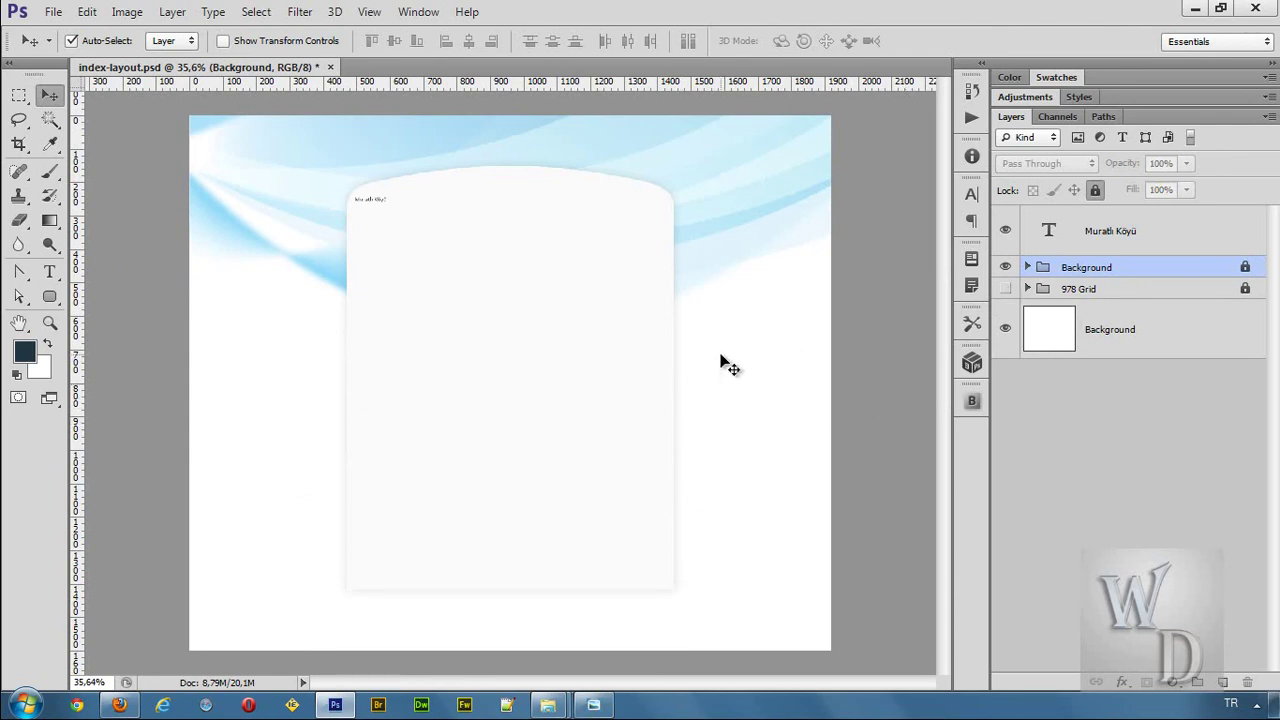
Step: Put the Muratlı Köyü text layer into a new group named Navigasyon and collapse that group
left_click(1140, 235)
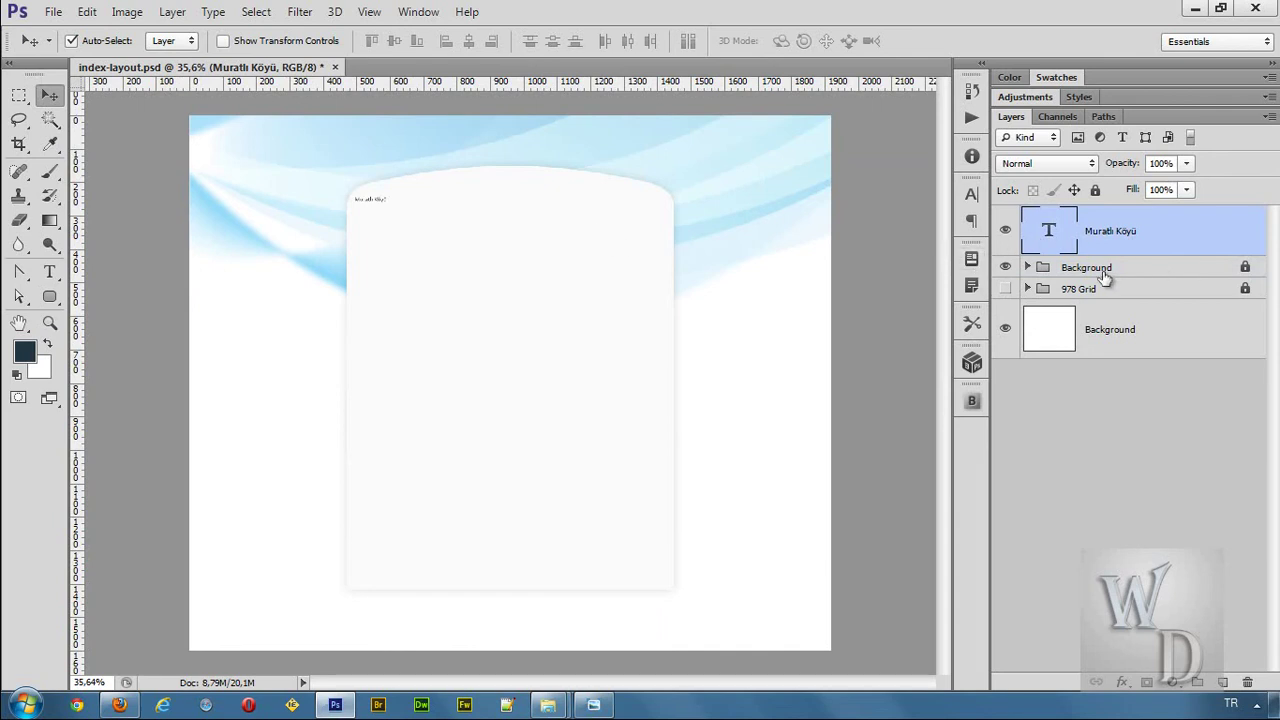
key("ctrl+g")
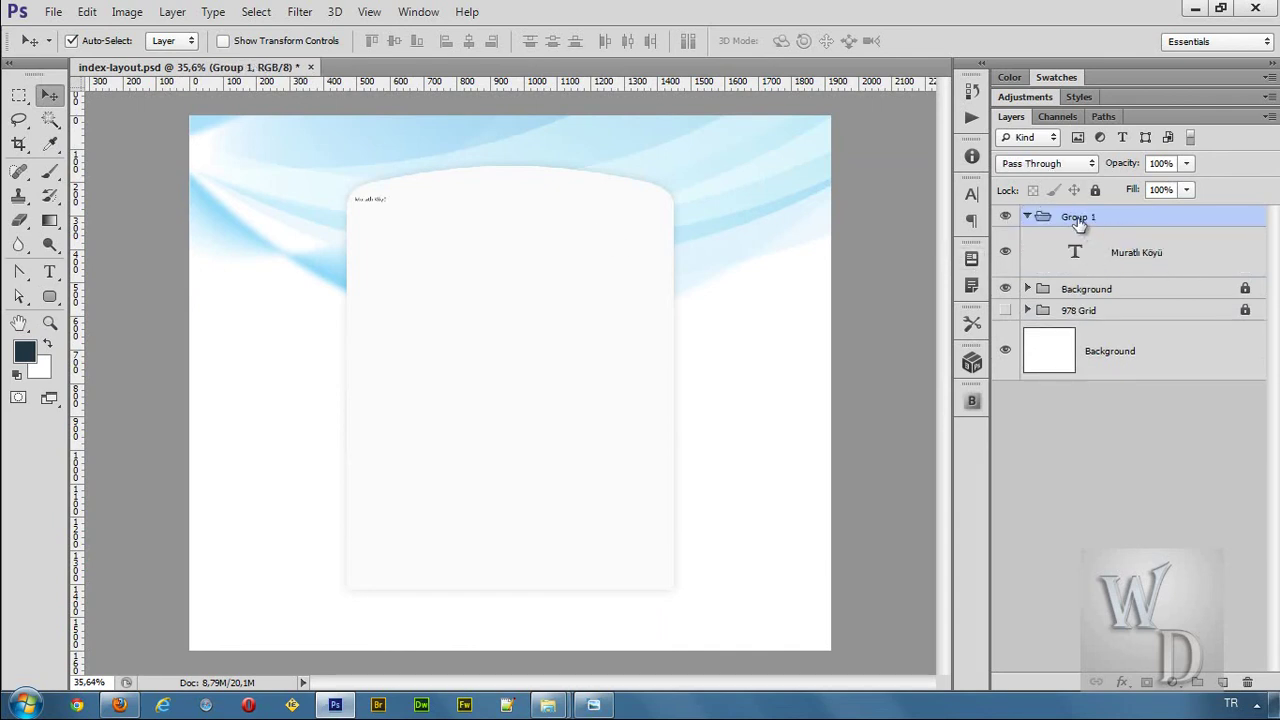
double_click(1080, 217)
type("na")
type("Navigasyon")
key("Return")
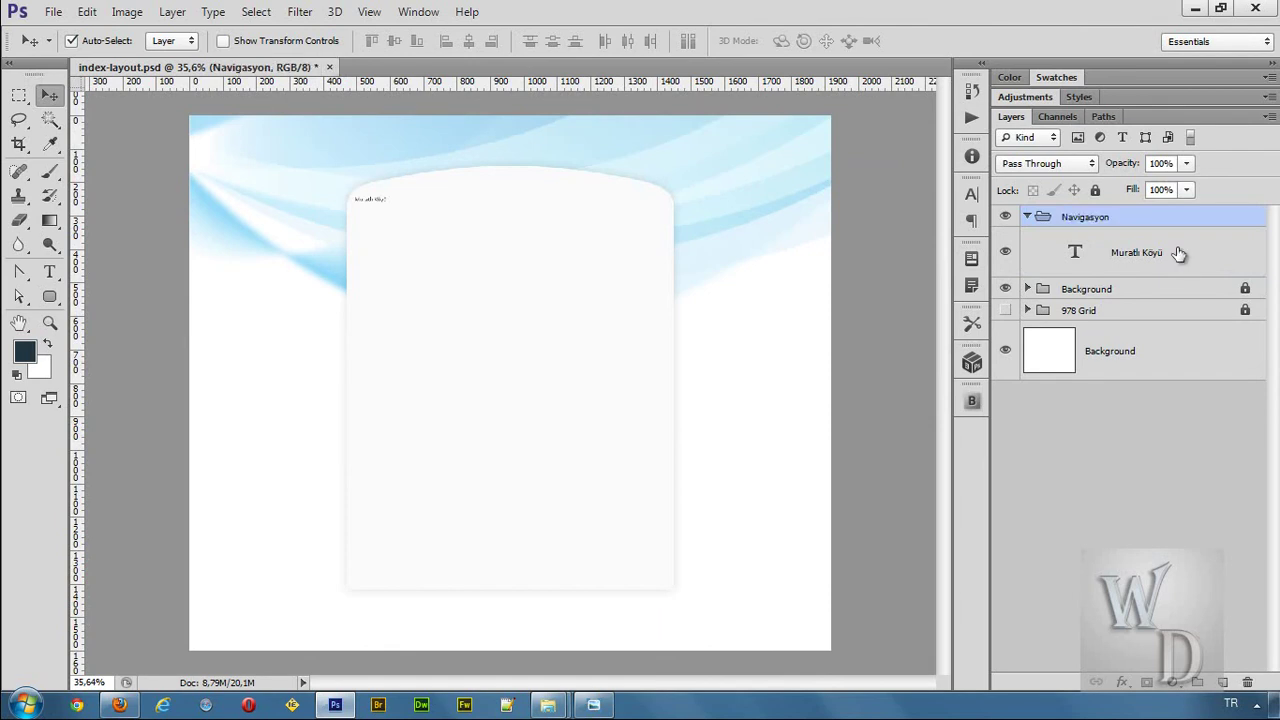
left_click(1027, 216)
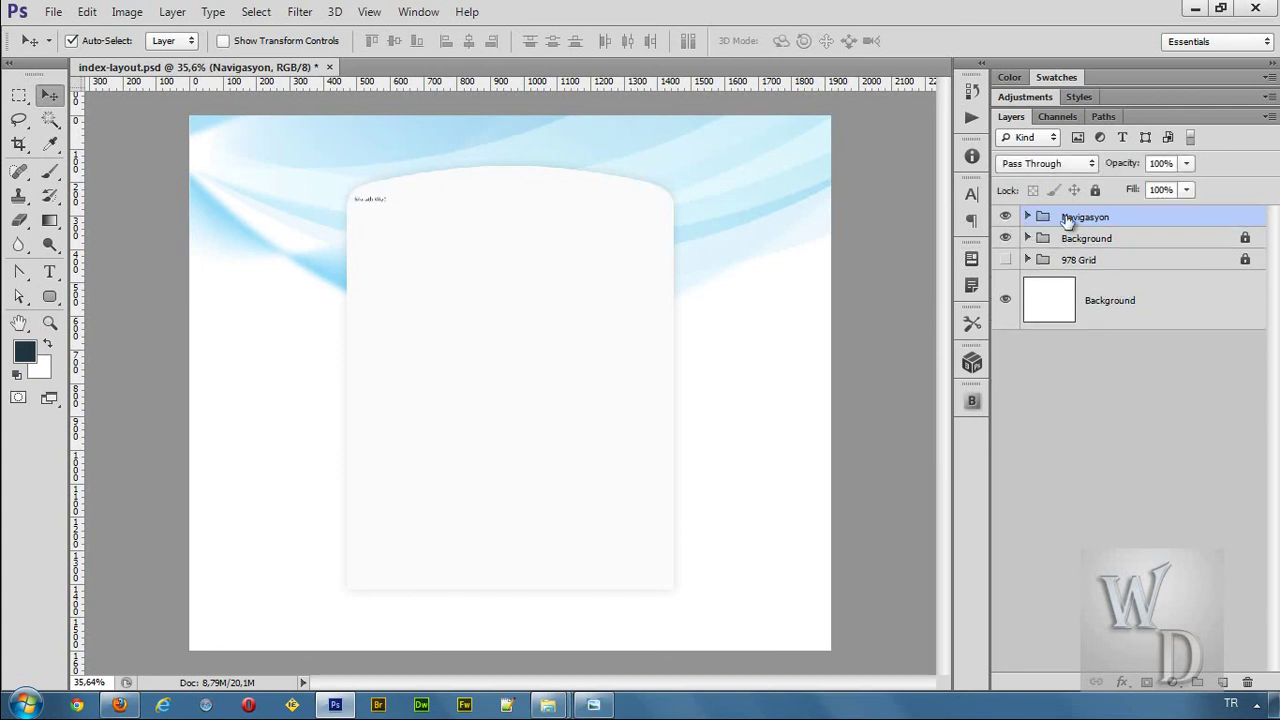
left_click(1028, 216)
left_click(1121, 256)
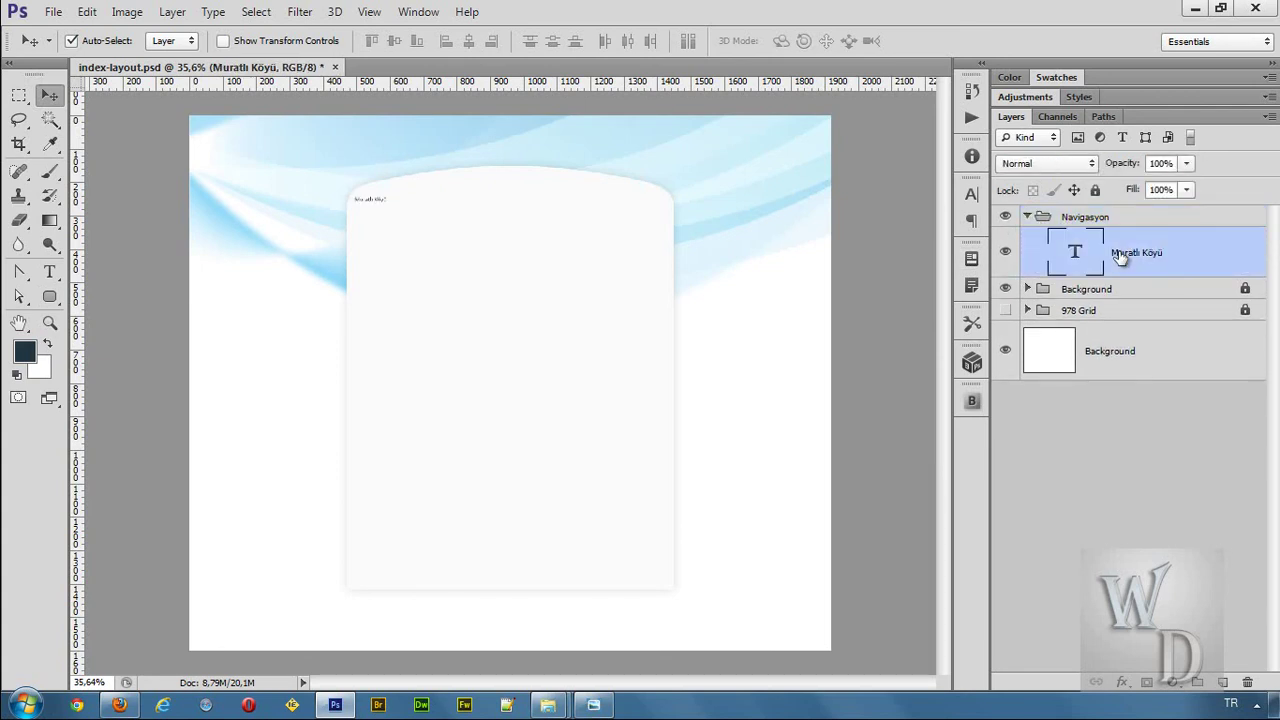
left_click(1027, 216)
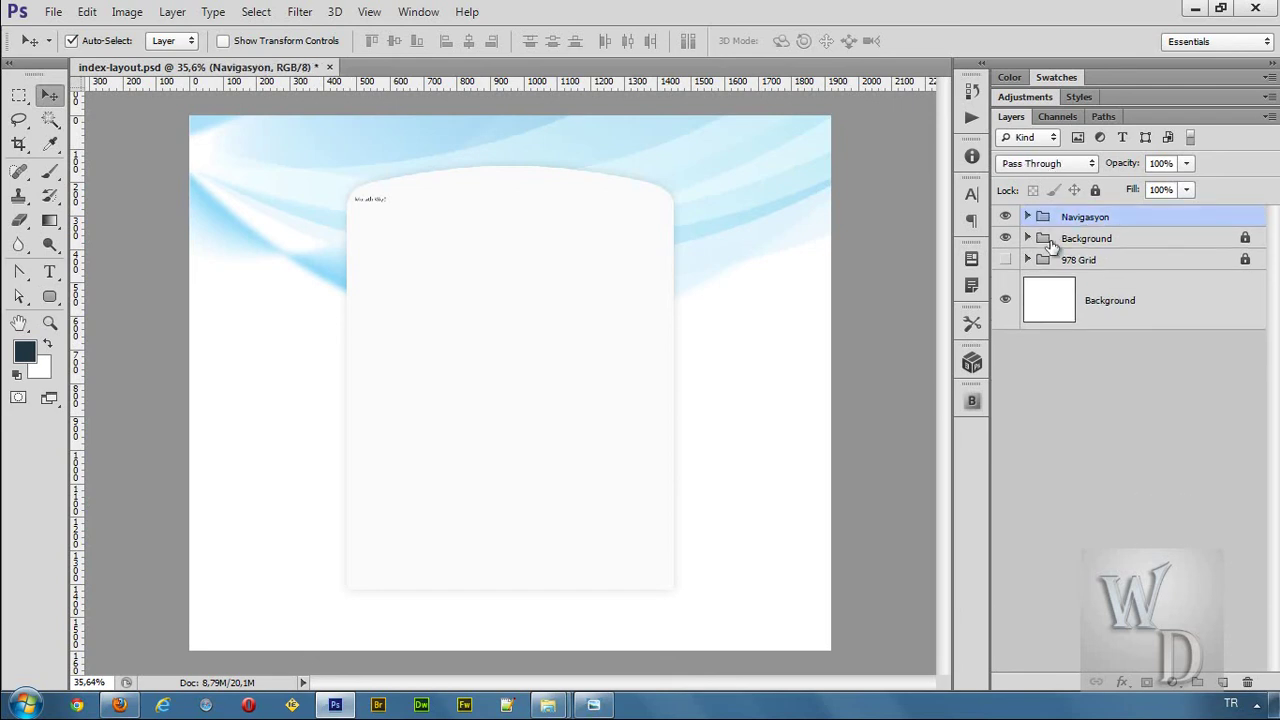